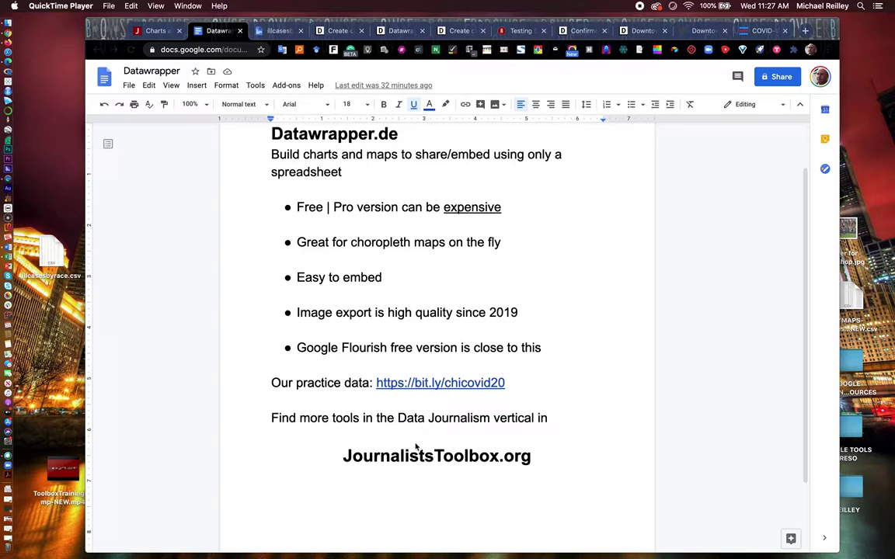
Step: Browse Journalist's Toolbox through the Data Journalism topic to the Charts and Infographics page
{"action": "left_click", "coordinate": [148, 30]}
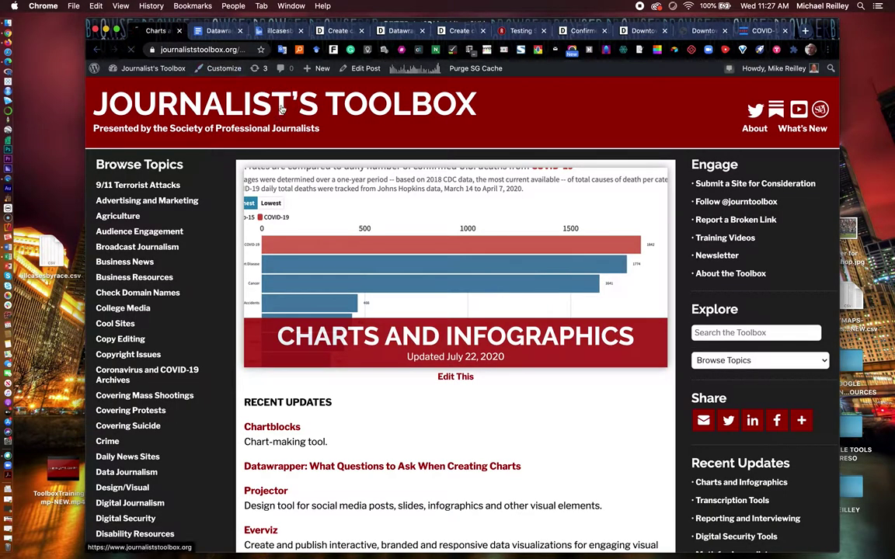
{"action": "left_click", "coordinate": [253, 98]}
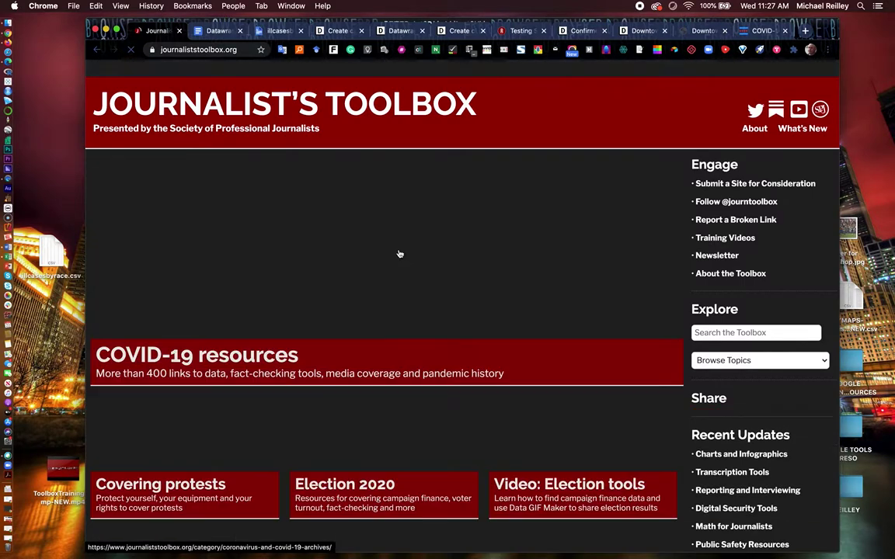
{"action": "left_click", "coordinate": [722, 361]}
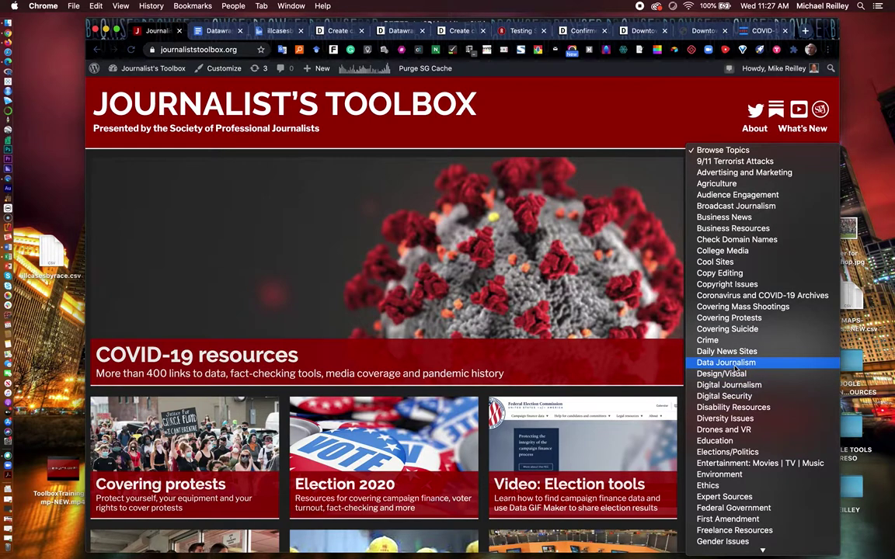
{"action": "left_click", "coordinate": [730, 363]}
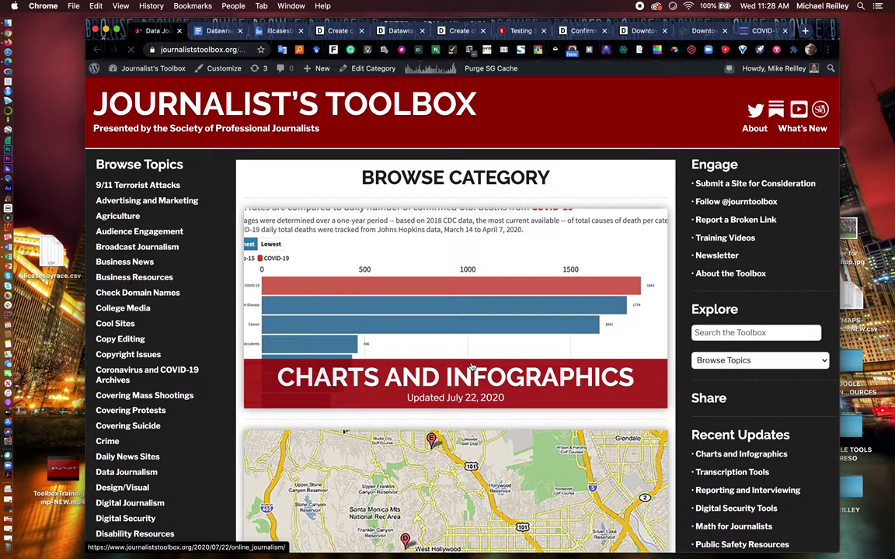
{"action": "scroll", "coordinate": [383, 371], "scroll_direction": "down", "scroll_amount": 10}
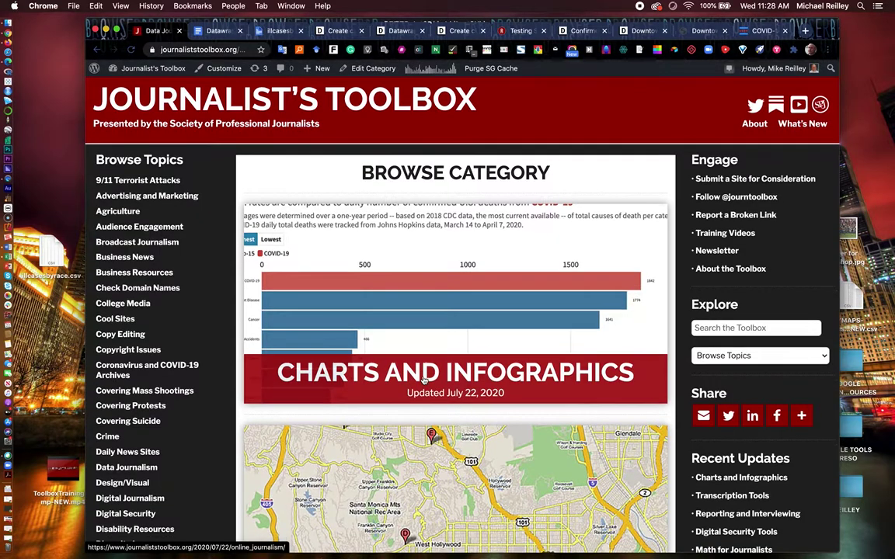
{"action": "scroll", "coordinate": [427, 343], "scroll_direction": "up", "scroll_amount": 10}
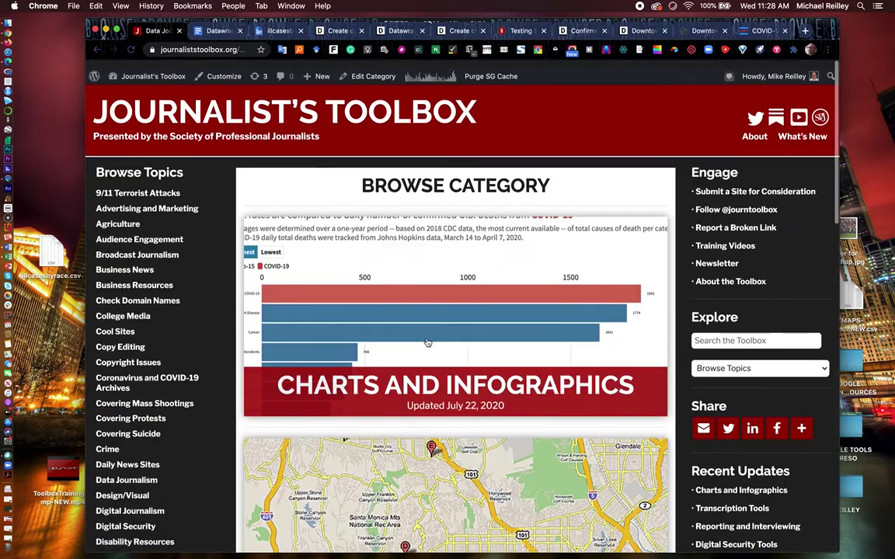
{"action": "left_click", "coordinate": [424, 380]}
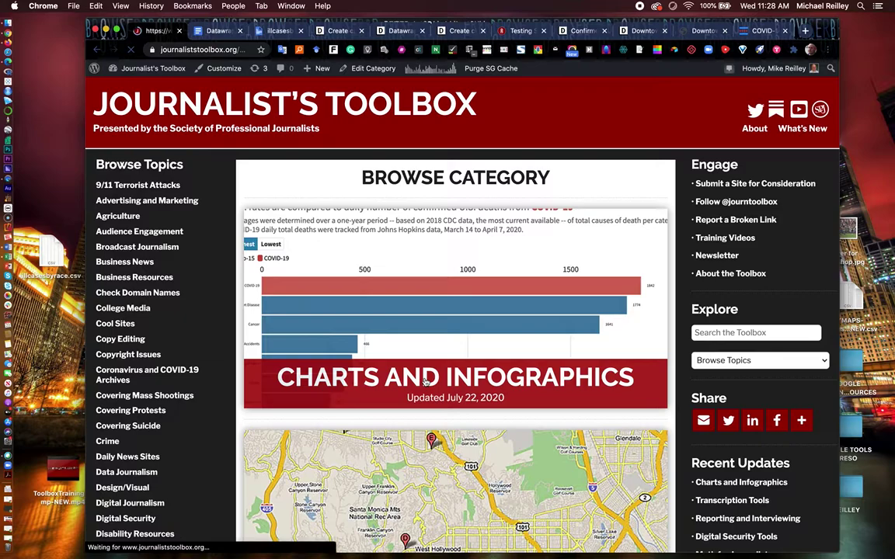
Step: Skim the Charts and Infographics resources, then return to the Datawrapper notes document
{"action": "scroll", "coordinate": [424, 382], "scroll_direction": "down", "scroll_amount": 12}
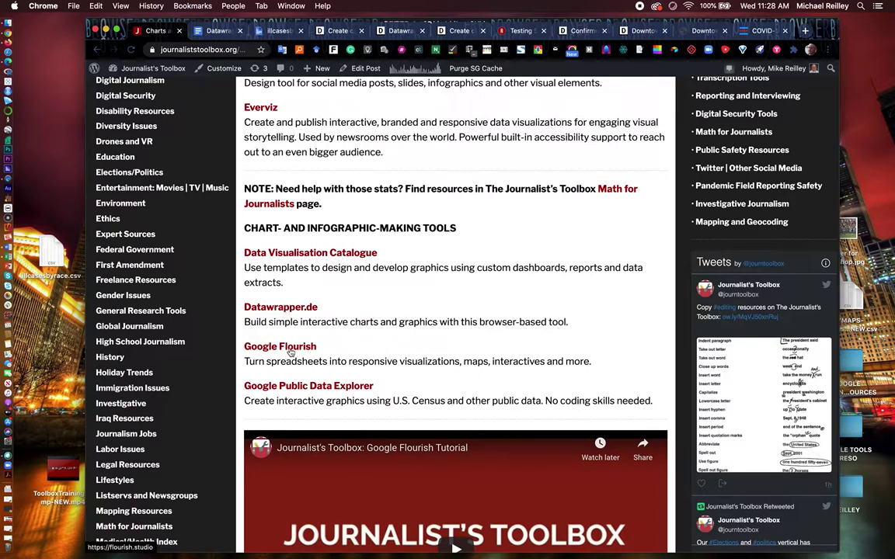
{"action": "scroll", "coordinate": [333, 372], "scroll_direction": "down", "scroll_amount": 7}
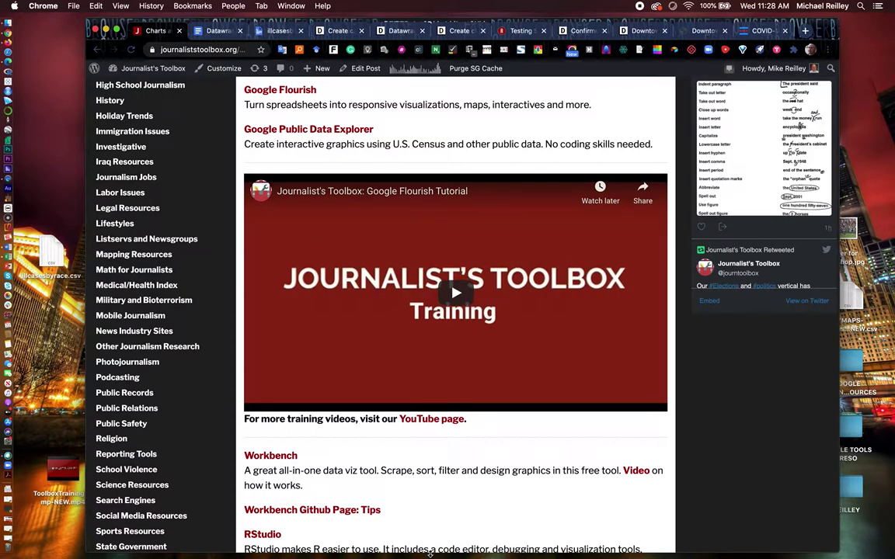
{"action": "scroll", "coordinate": [405, 253], "scroll_direction": "up", "scroll_amount": 18}
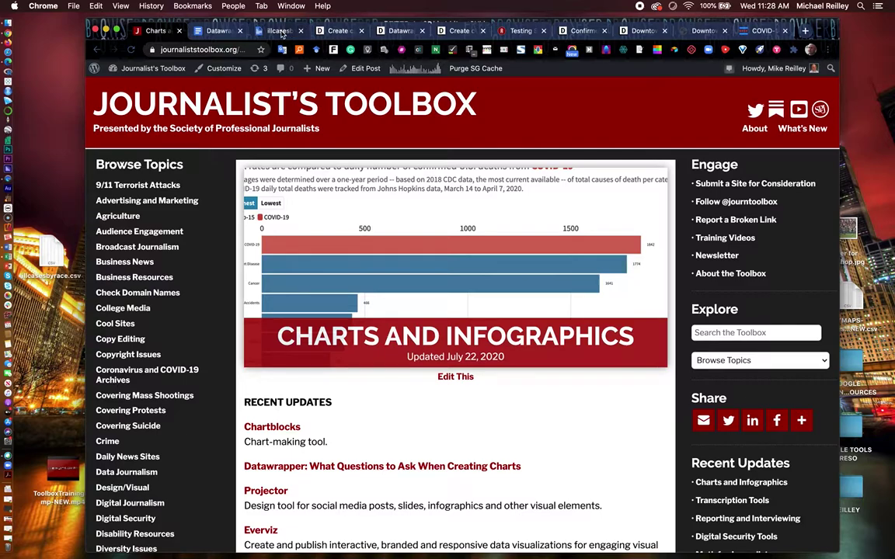
{"action": "left_click", "coordinate": [209, 30]}
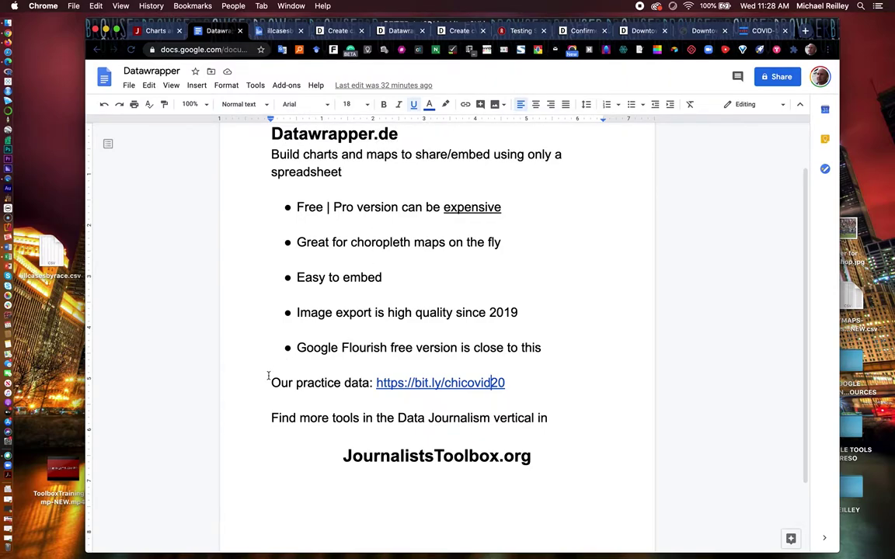
Step: Open the practice data bit.ly link from the notes in a new tab
{"action": "left_click_drag", "start_coordinate": [267, 383], "coordinate": [511, 386]}
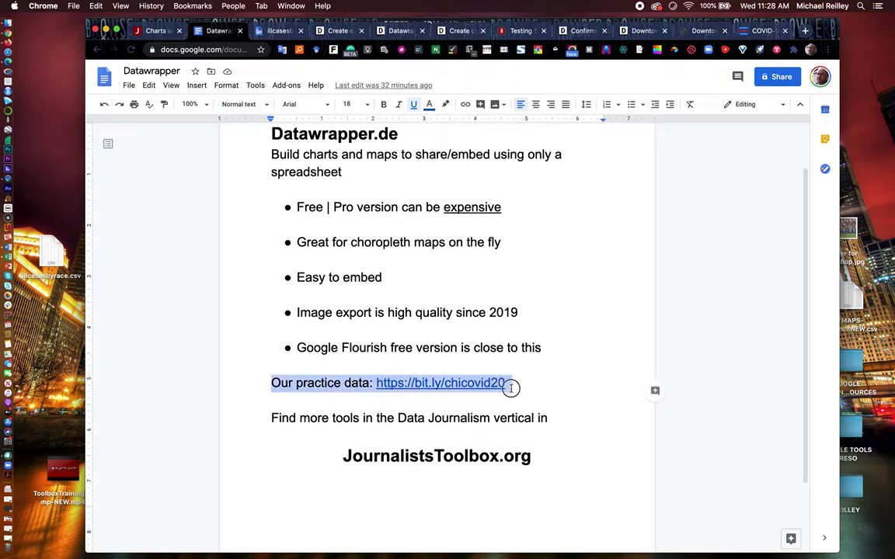
{"action": "left_click", "coordinate": [468, 384]}
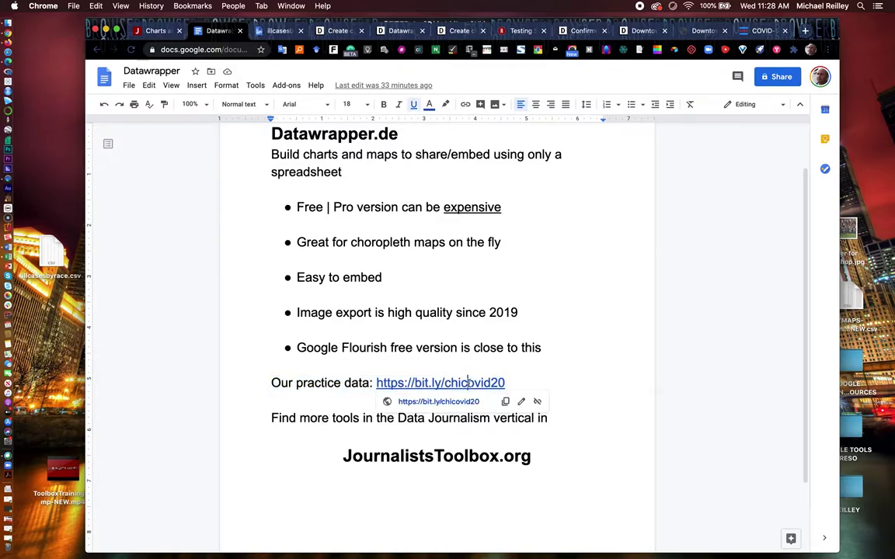
{"action": "left_click", "coordinate": [455, 401]}
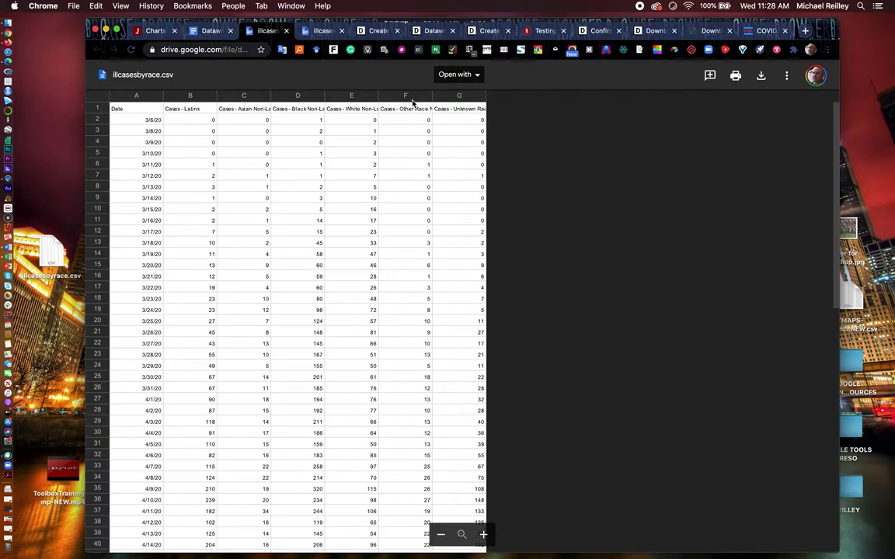
Step: Download illcasesbyrace.csv from Google Drive and go to the Datawrapper dashboard
{"action": "left_click", "coordinate": [761, 77]}
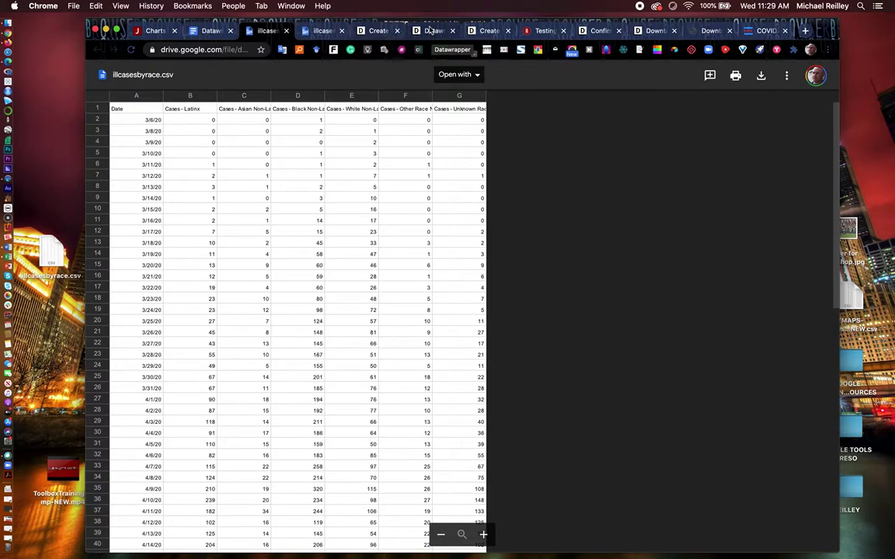
{"action": "left_click", "coordinate": [430, 29]}
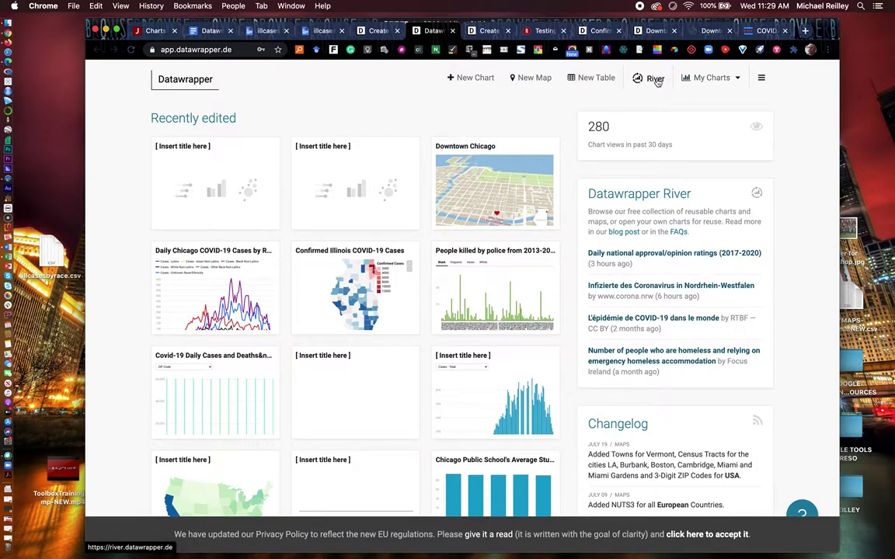
Step: Scroll through Datawrapper's River of shared charts, then move to the Red Line Project COVID-19 article
{"action": "left_click", "coordinate": [657, 82]}
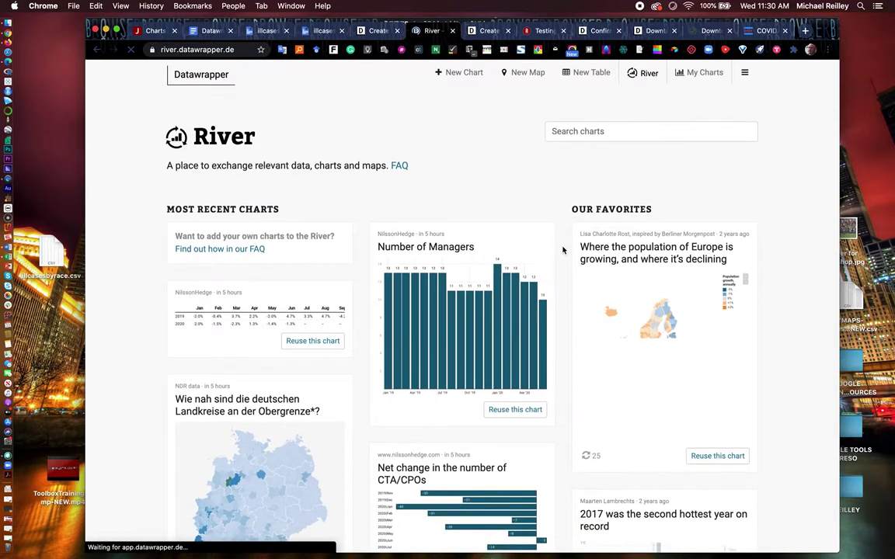
{"action": "scroll", "coordinate": [561, 252], "scroll_direction": "down", "scroll_amount": 5}
{"action": "scroll", "coordinate": [563, 249], "scroll_direction": "down", "scroll_amount": 5}
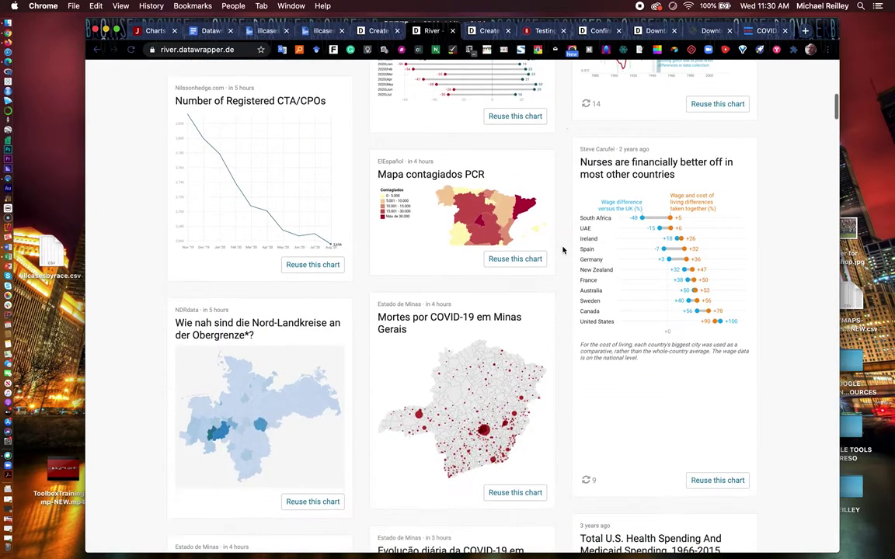
{"action": "scroll", "coordinate": [564, 249], "scroll_direction": "down", "scroll_amount": 6}
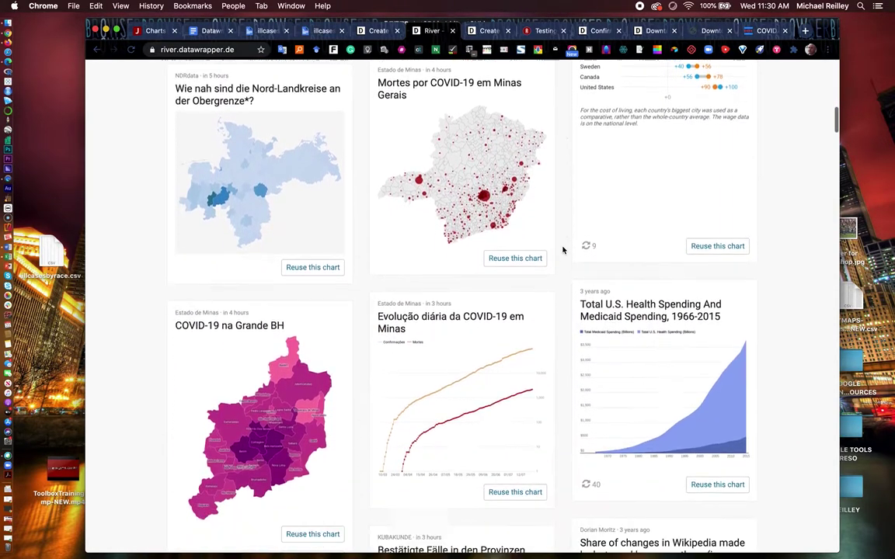
{"action": "scroll", "coordinate": [563, 249], "scroll_direction": "down", "scroll_amount": 5}
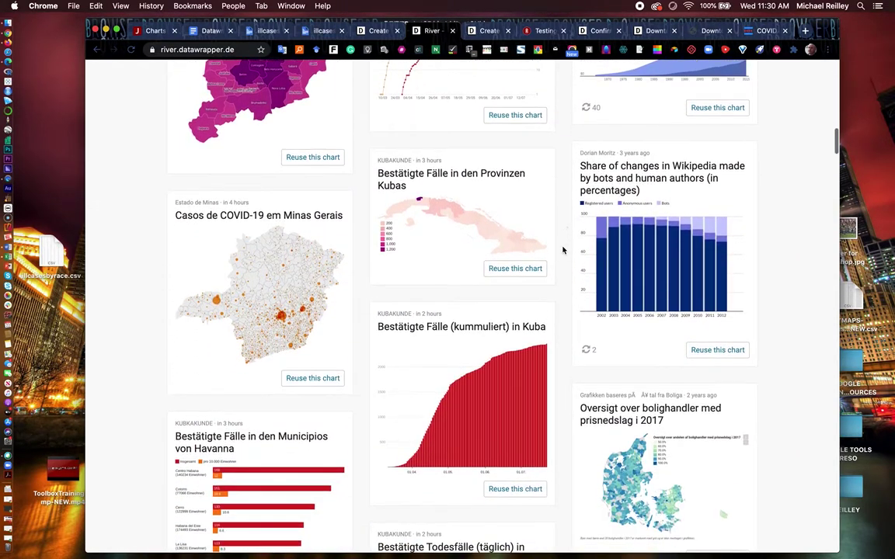
{"action": "scroll", "coordinate": [563, 249], "scroll_direction": "up", "scroll_amount": 12}
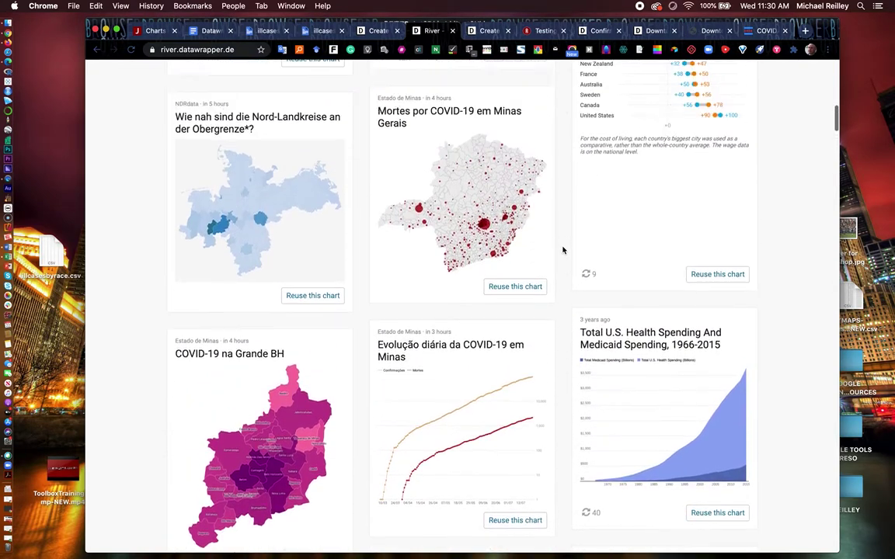
{"action": "scroll", "coordinate": [564, 250], "scroll_direction": "up", "scroll_amount": 9}
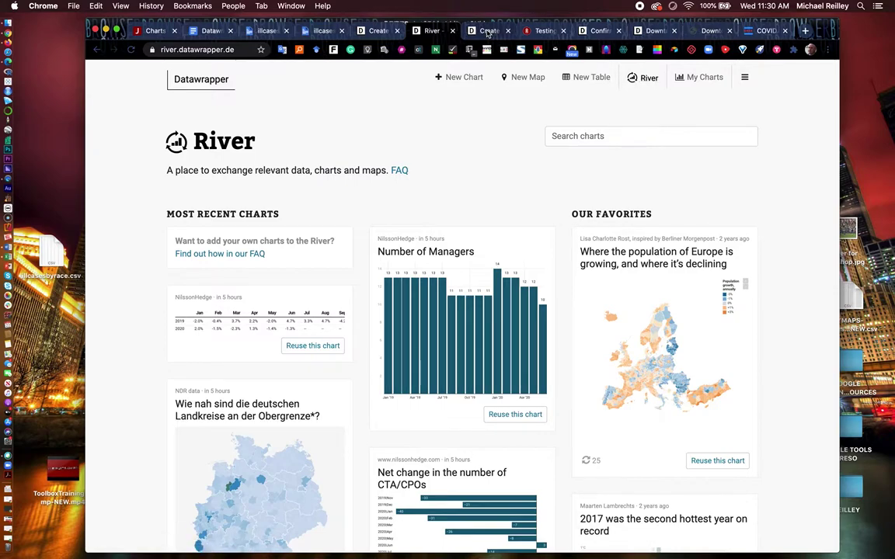
{"action": "left_click", "coordinate": [488, 31]}
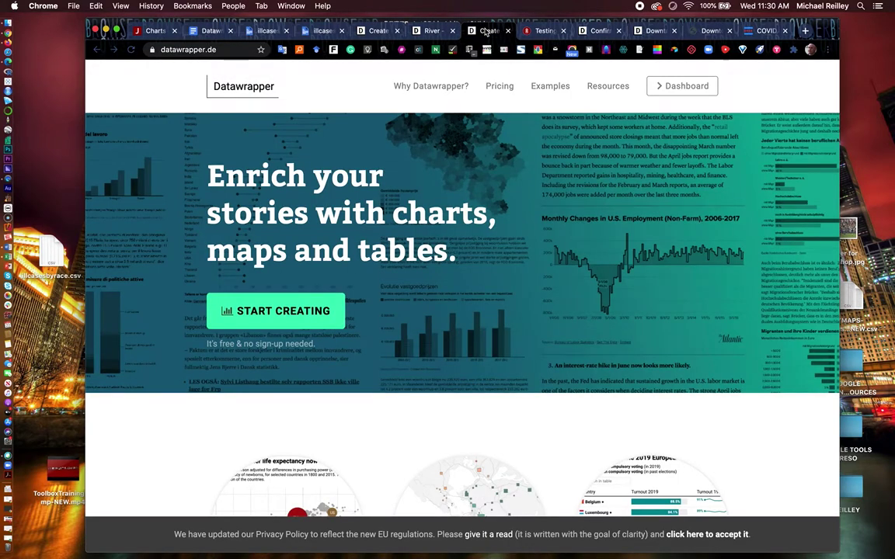
{"action": "left_click", "coordinate": [540, 31]}
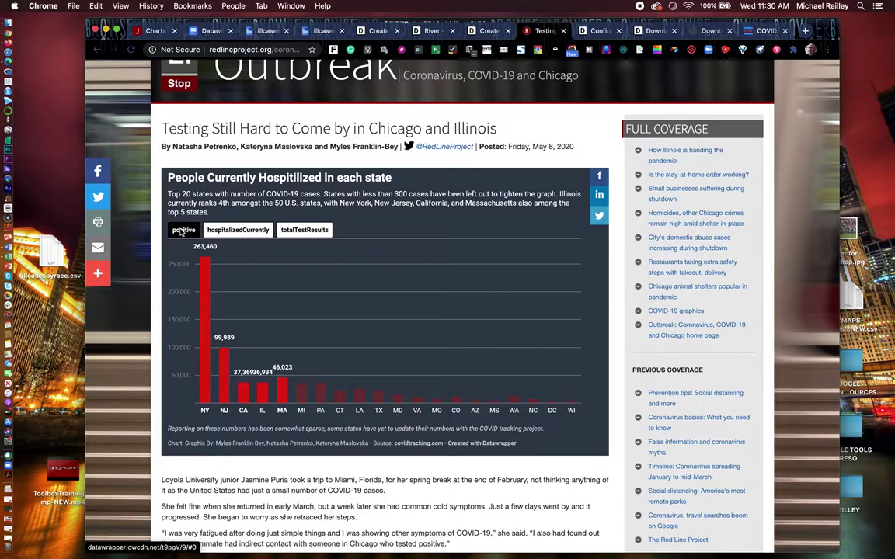
{"action": "left_click", "coordinate": [220, 231]}
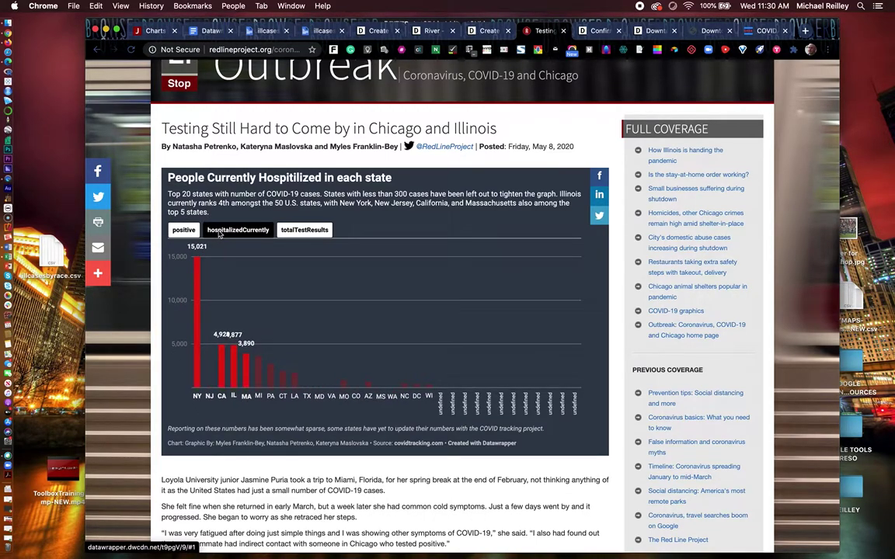
{"action": "left_click", "coordinate": [297, 231]}
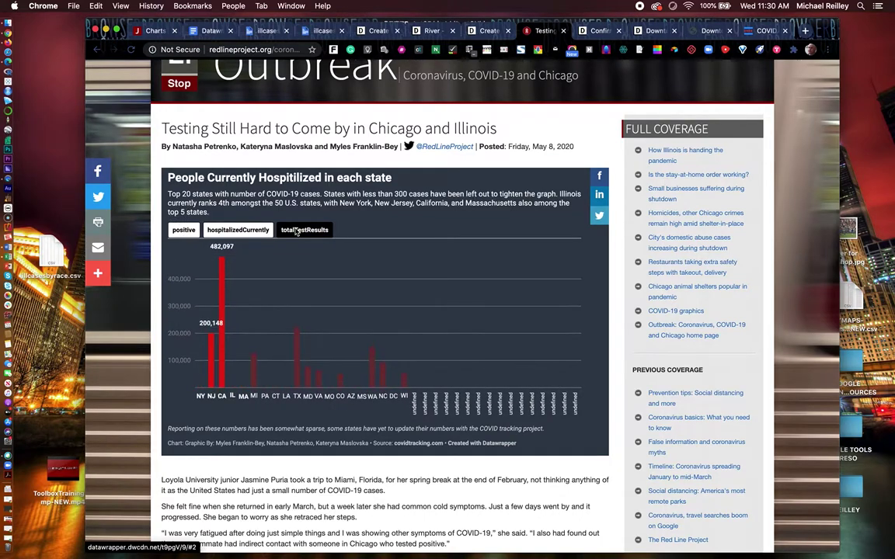
{"action": "left_click", "coordinate": [185, 230]}
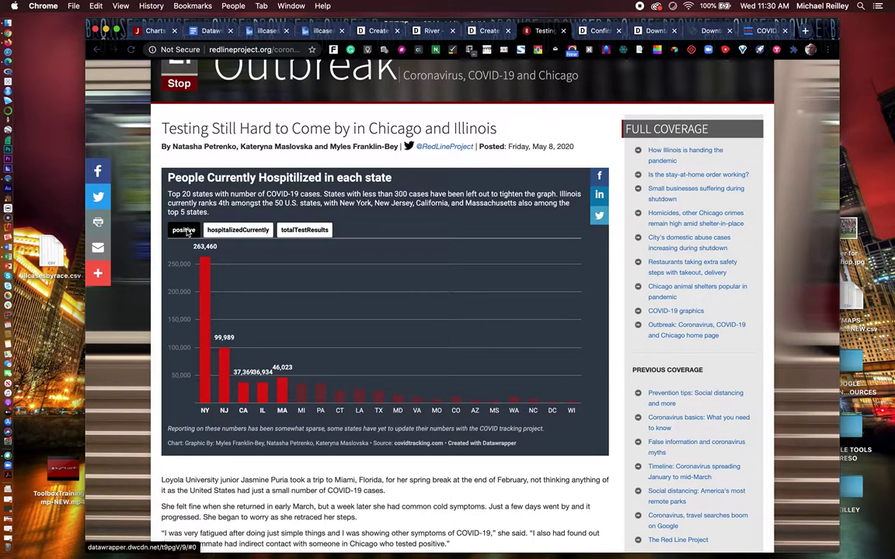
{"action": "left_click", "coordinate": [226, 231]}
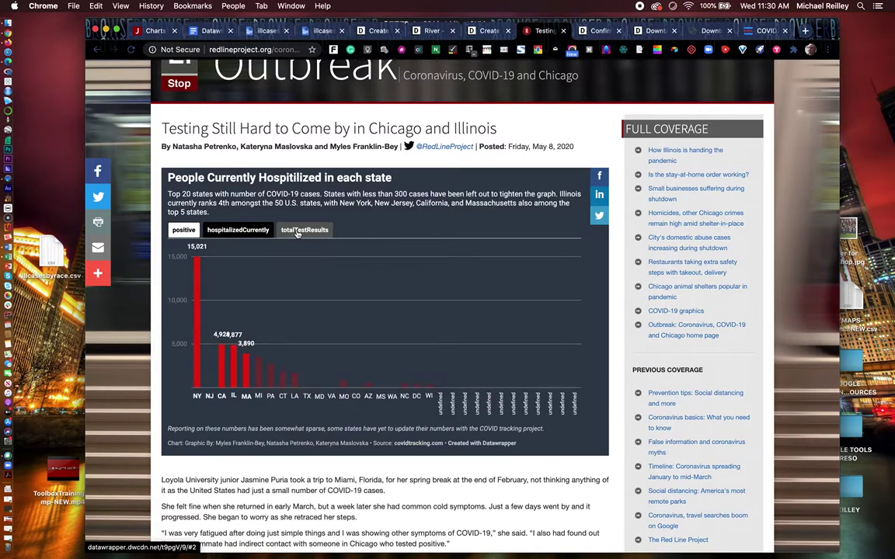
{"action": "left_click", "coordinate": [185, 231]}
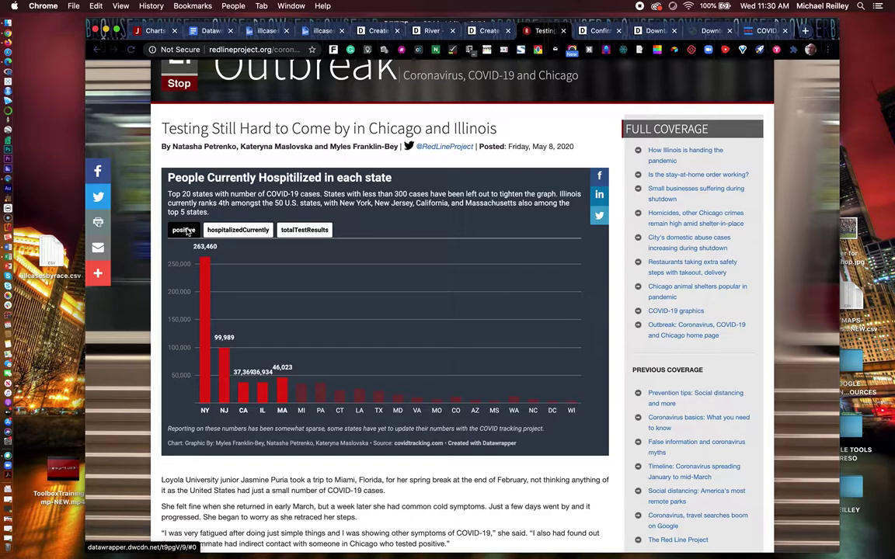
Step: Review the Illinois COVID-19 cases map and the full-screen published Downtown Chicago map
{"action": "left_click", "coordinate": [594, 30]}
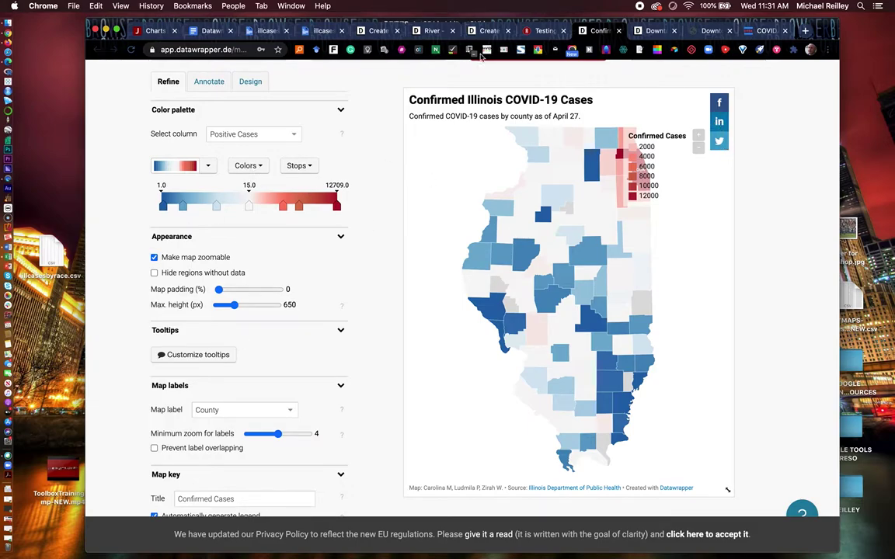
{"action": "left_click", "coordinate": [656, 32]}
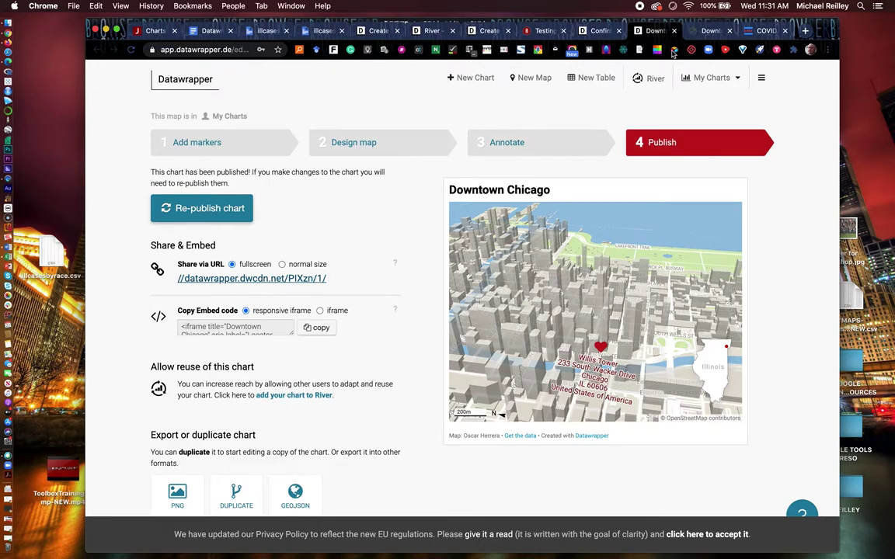
{"action": "left_click", "coordinate": [644, 32]}
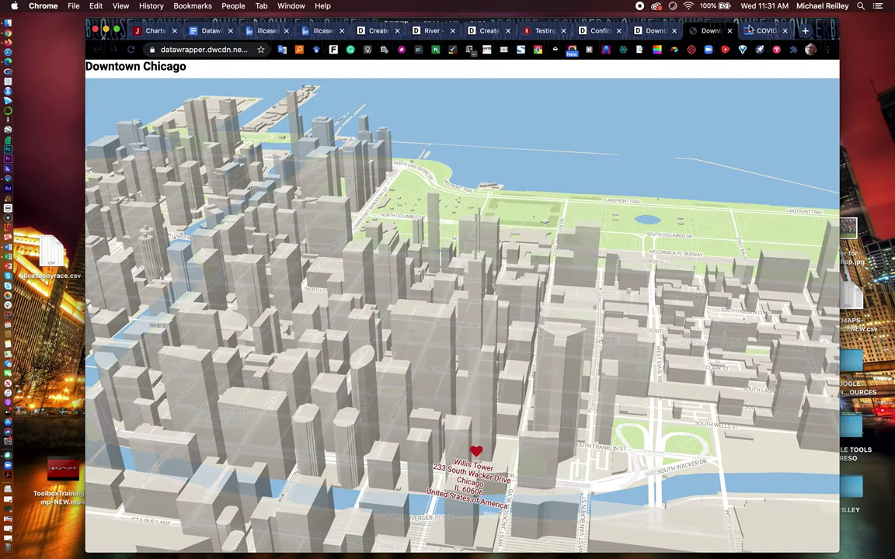
{"action": "left_click", "coordinate": [766, 31]}
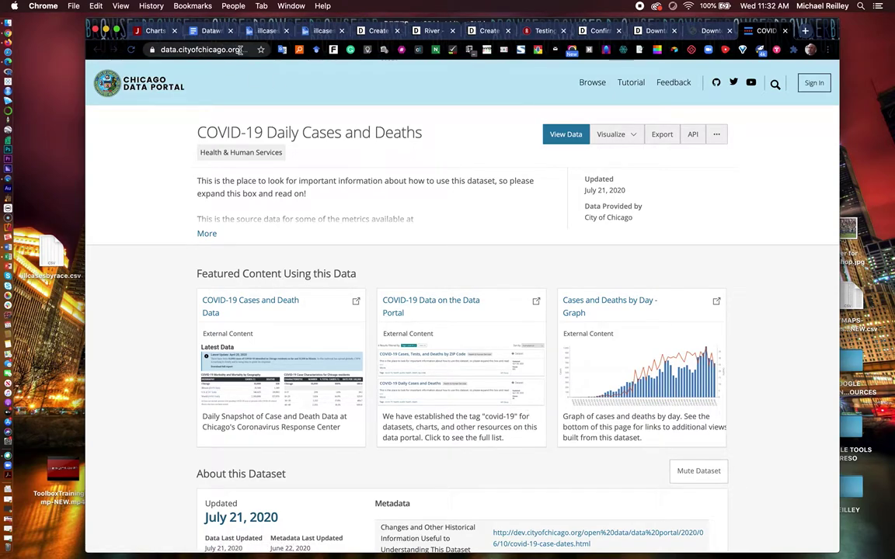
Step: Leave the COVID-19 Daily Cases and Deaths dataset page for Datawrapper's River page
{"action": "left_click", "coordinate": [425, 31]}
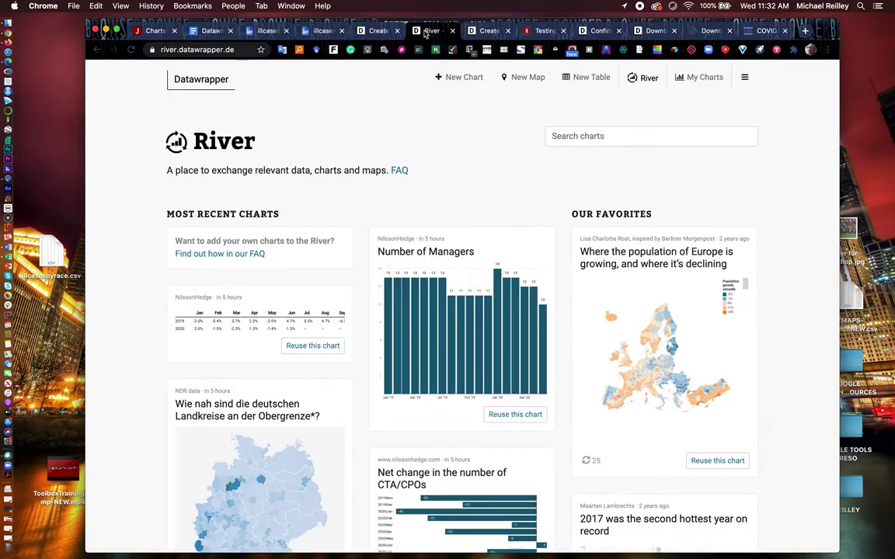
Step: Create a new chart by uploading illcasesbyrace.csv from the Desktop
{"action": "left_click", "coordinate": [458, 82]}
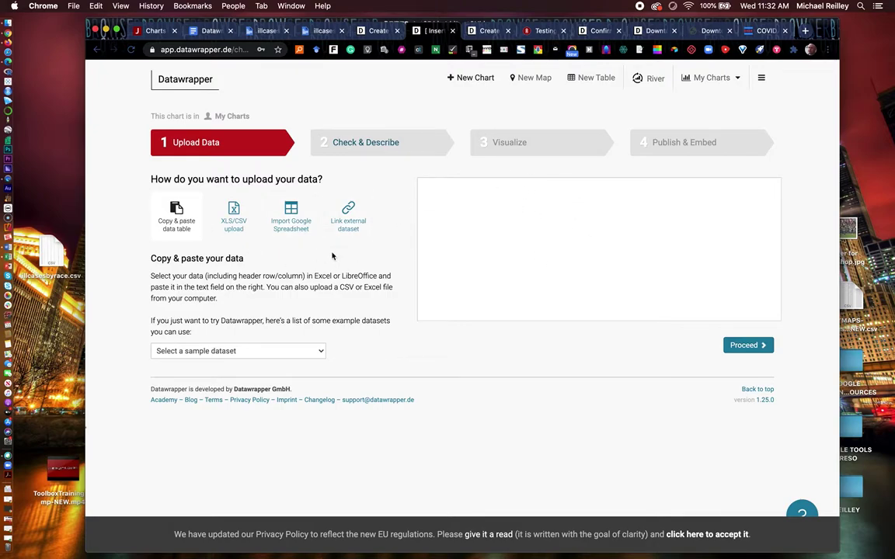
{"action": "left_click", "coordinate": [233, 219]}
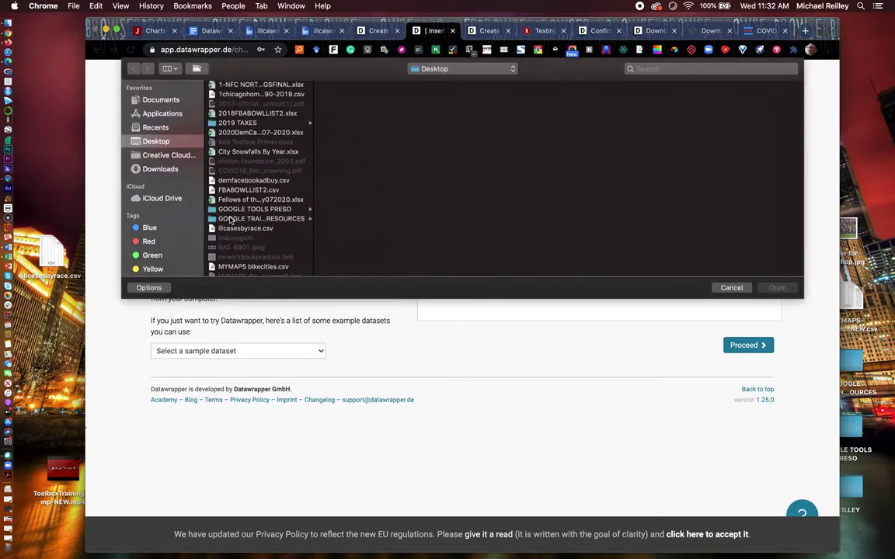
{"action": "left_click", "coordinate": [731, 288]}
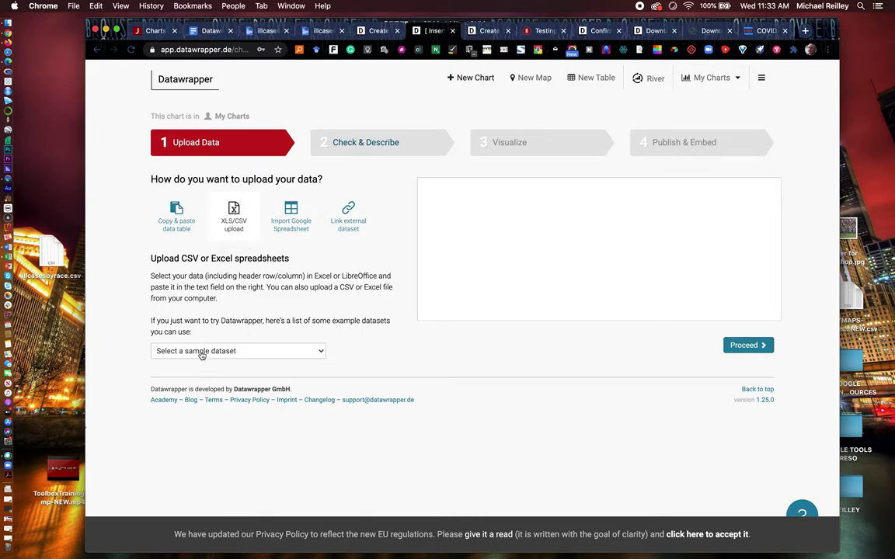
{"action": "left_click", "coordinate": [241, 352]}
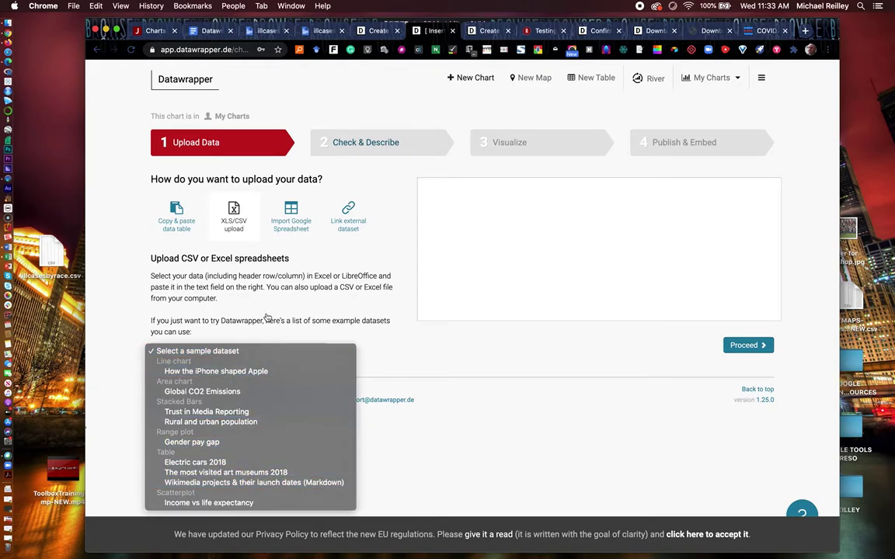
{"action": "left_click", "coordinate": [245, 258]}
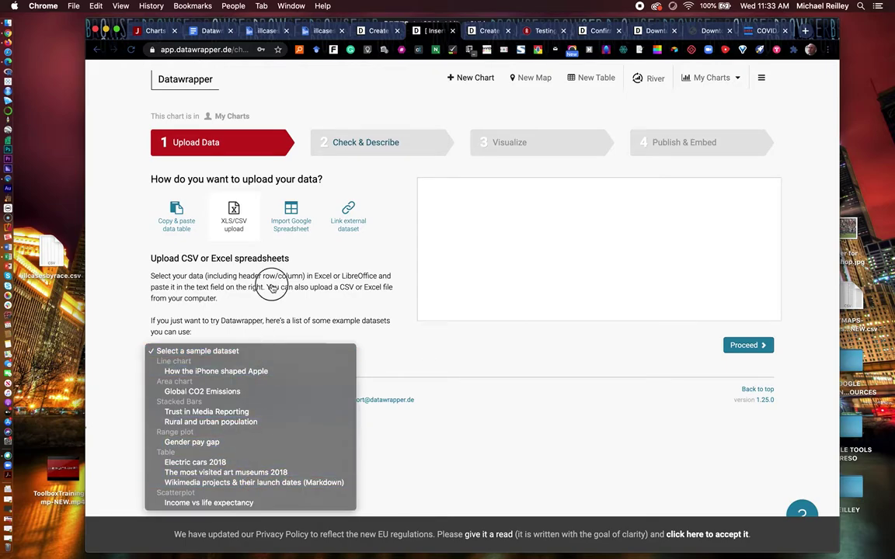
{"action": "left_click", "coordinate": [235, 225]}
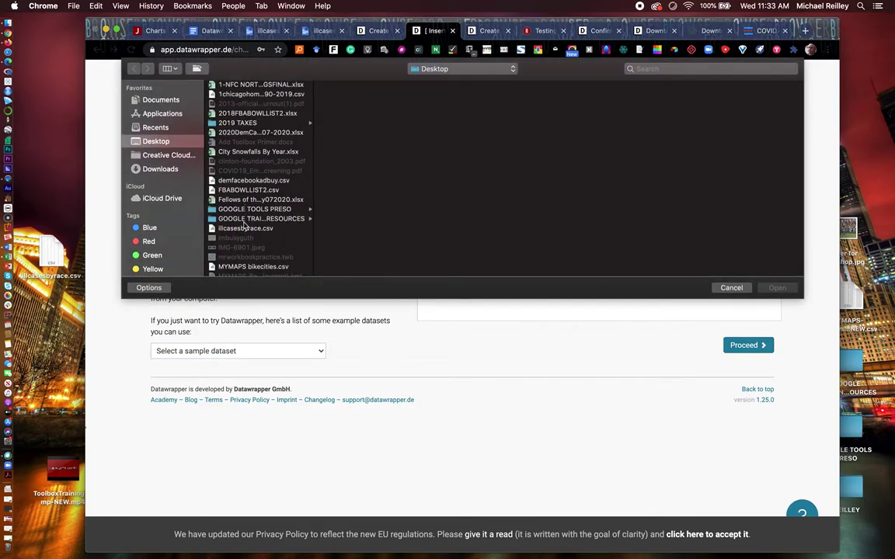
{"action": "left_click", "coordinate": [244, 227]}
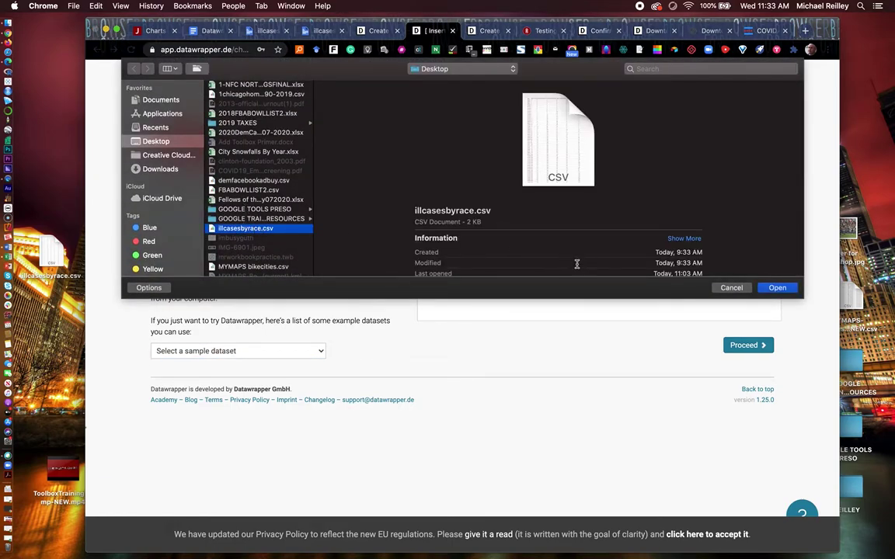
{"action": "left_click", "coordinate": [774, 290]}
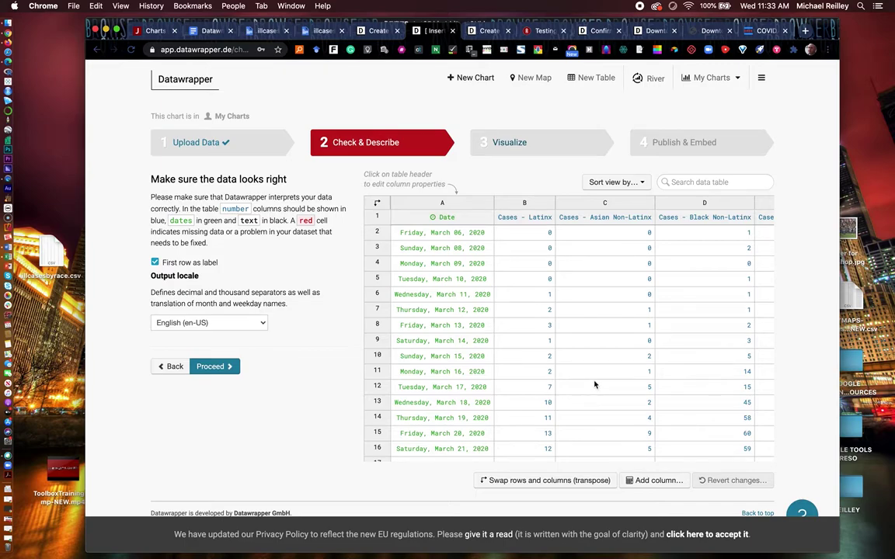
{"action": "left_click", "coordinate": [264, 326]}
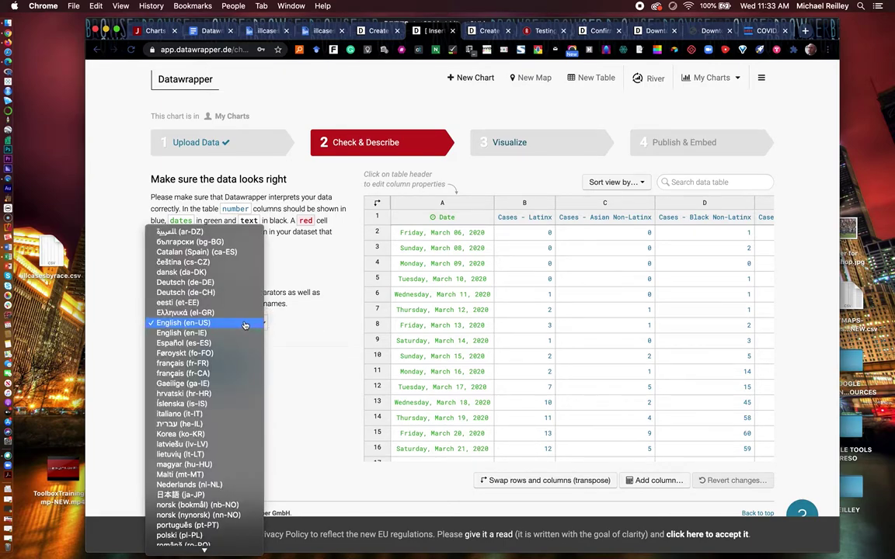
{"action": "left_click", "coordinate": [305, 330]}
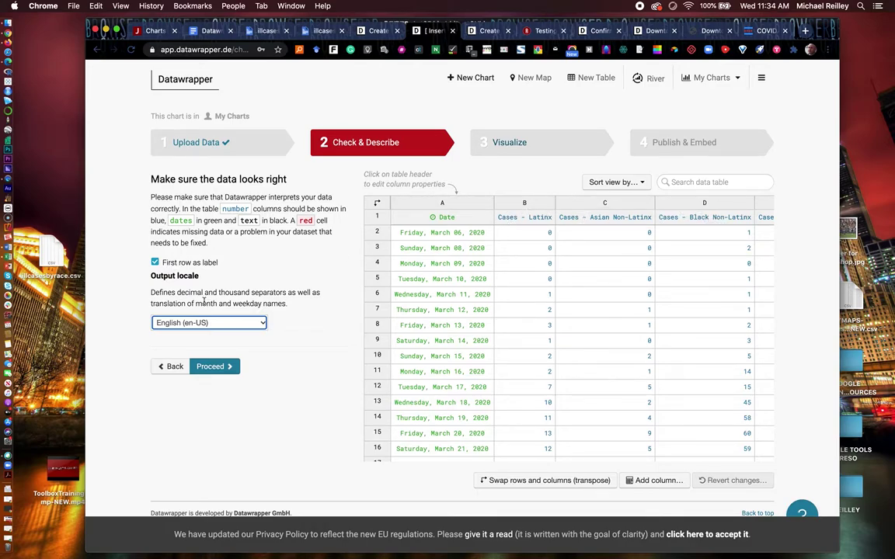
{"action": "left_click", "coordinate": [215, 370]}
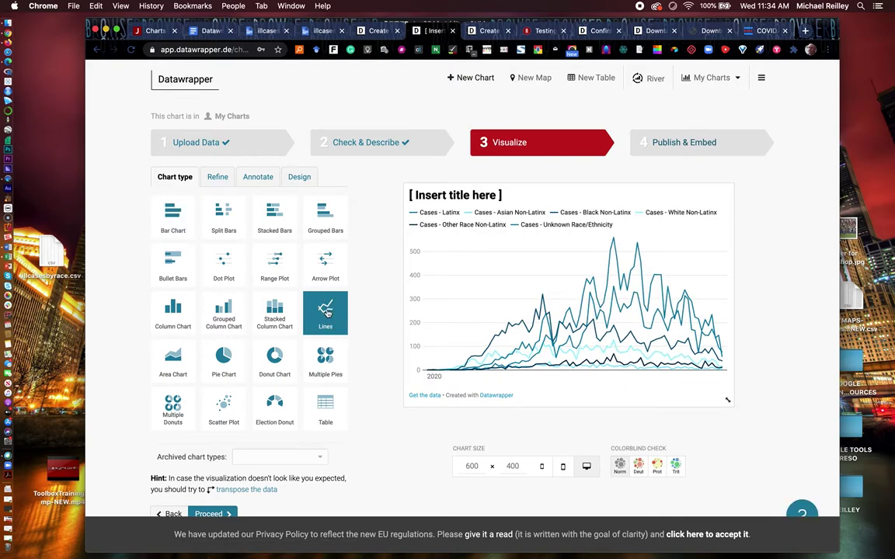
Step: Make it a Lines chart and preview it at mobile, tablet and desktop widths
{"action": "left_click", "coordinate": [326, 312]}
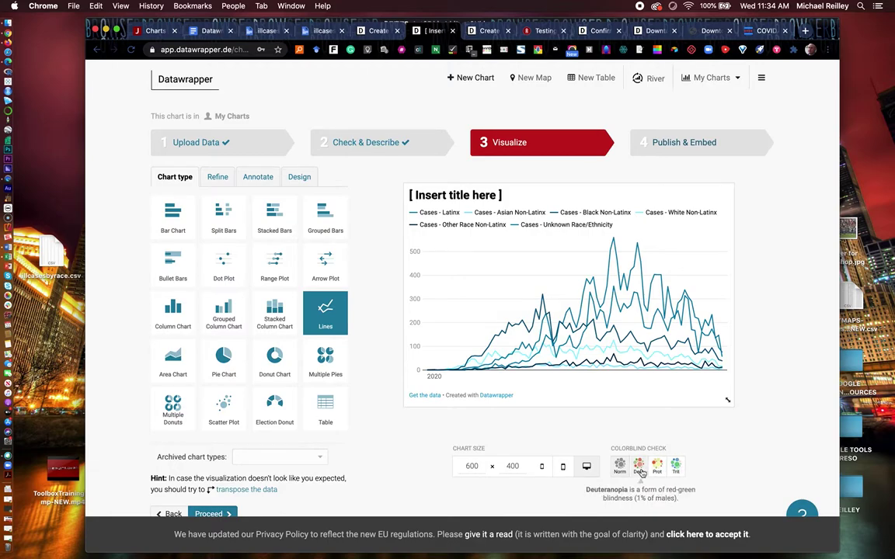
{"action": "left_click", "coordinate": [540, 468]}
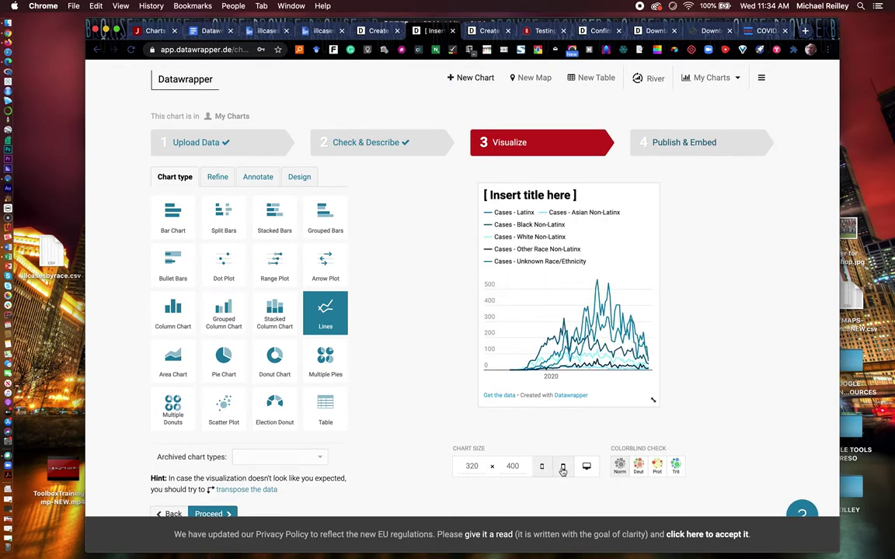
{"action": "left_click", "coordinate": [563, 468]}
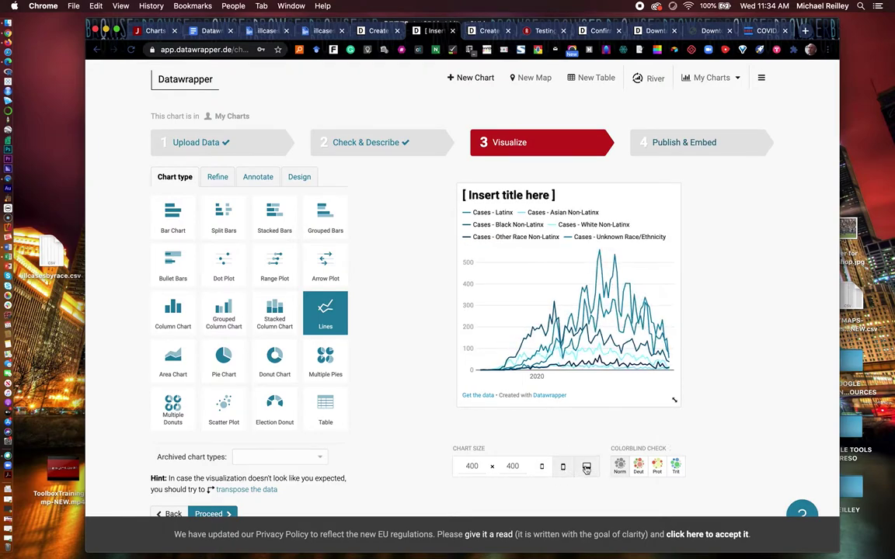
{"action": "left_click", "coordinate": [587, 467]}
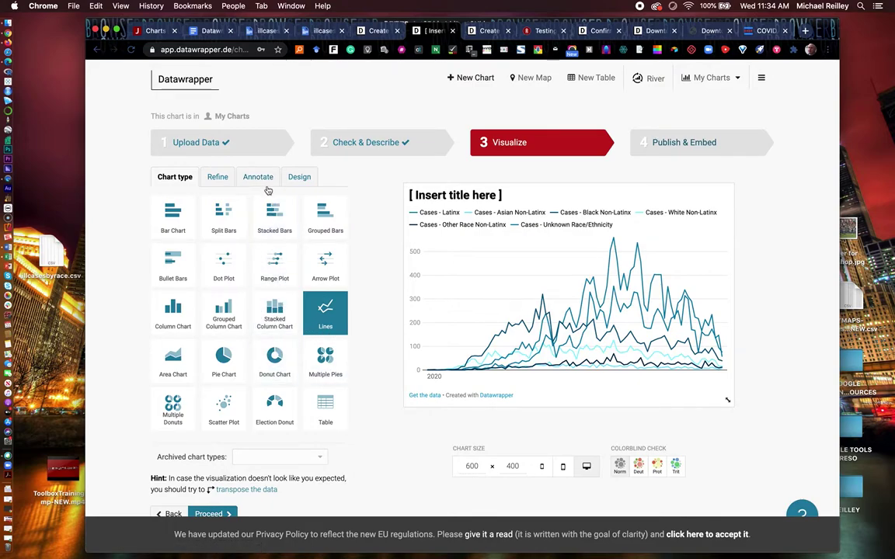
{"action": "left_click", "coordinate": [217, 178]}
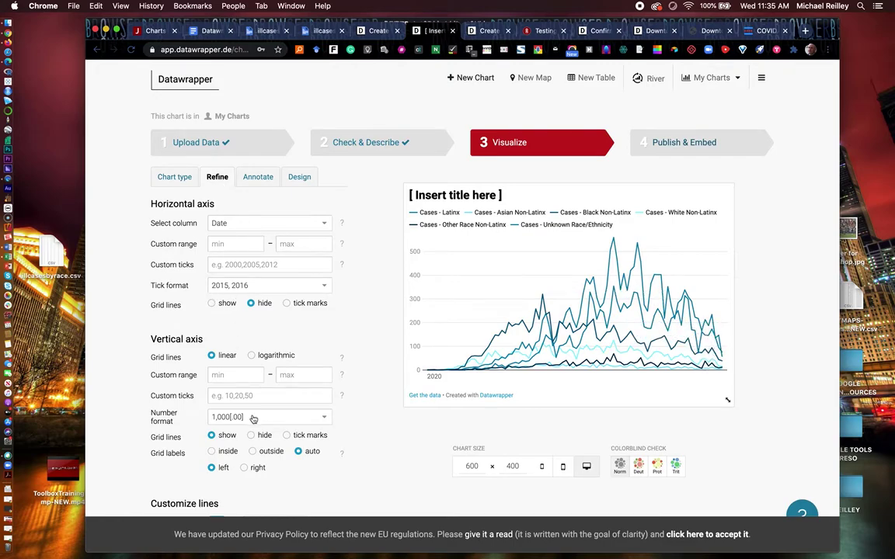
Step: Reveal the Annotate text fields for title, description, notes, source and byline
{"action": "left_click", "coordinate": [257, 177]}
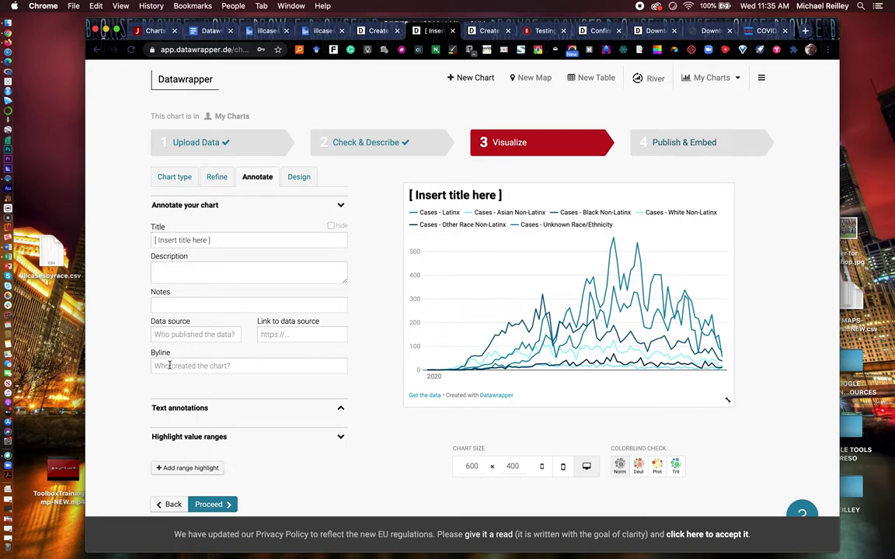
{"action": "left_click", "coordinate": [341, 409]}
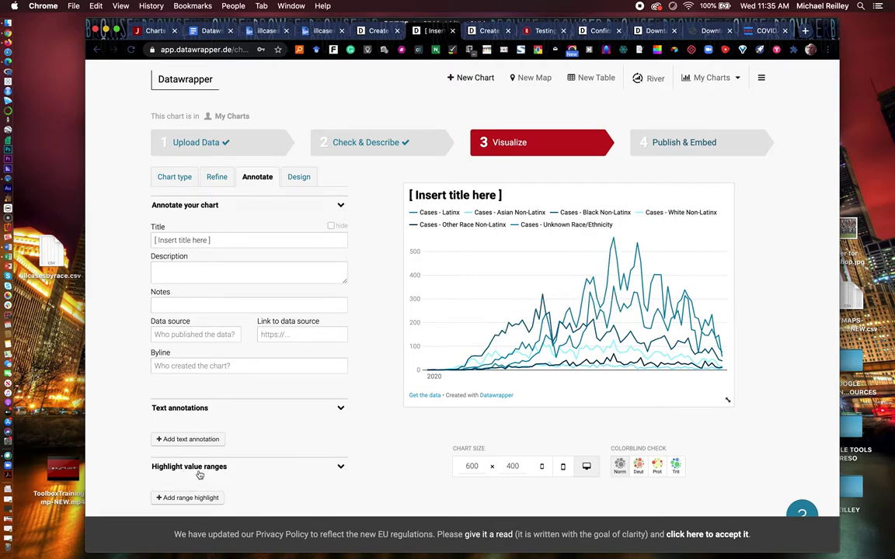
{"action": "scroll", "coordinate": [226, 501], "scroll_direction": "down", "scroll_amount": 3}
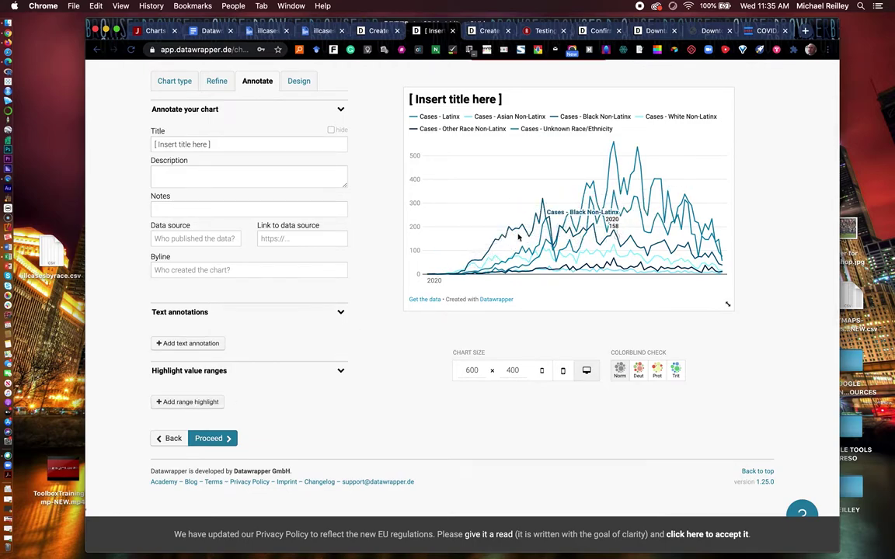
{"action": "scroll", "coordinate": [294, 301], "scroll_direction": "up", "scroll_amount": 1}
{"action": "scroll", "coordinate": [293, 301], "scroll_direction": "up", "scroll_amount": 3}
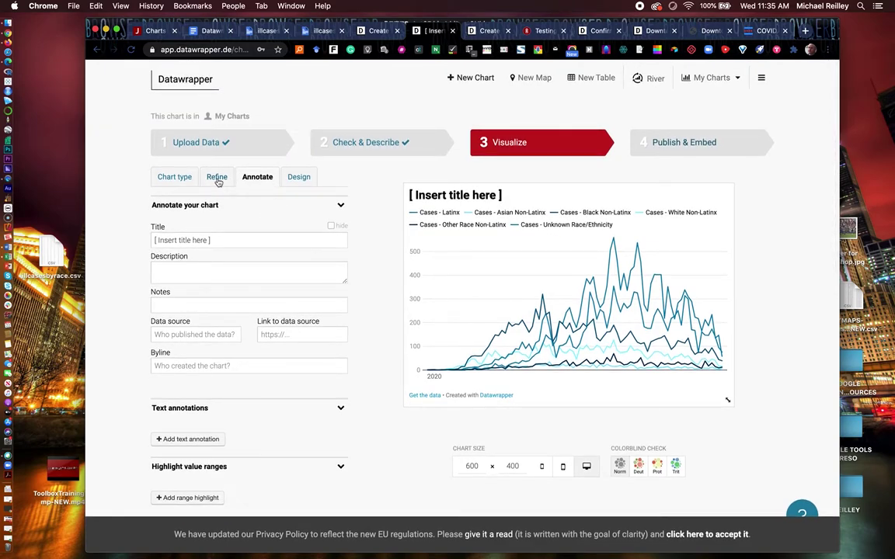
Step: Enable social sharing in Design, then revisit Refine's horizontal-axis column list
{"action": "left_click", "coordinate": [300, 180]}
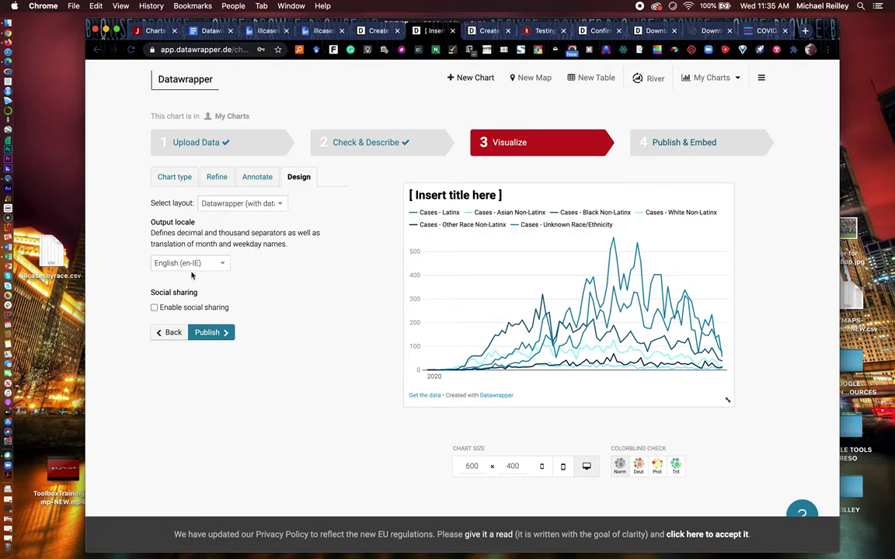
{"action": "left_click", "coordinate": [156, 308]}
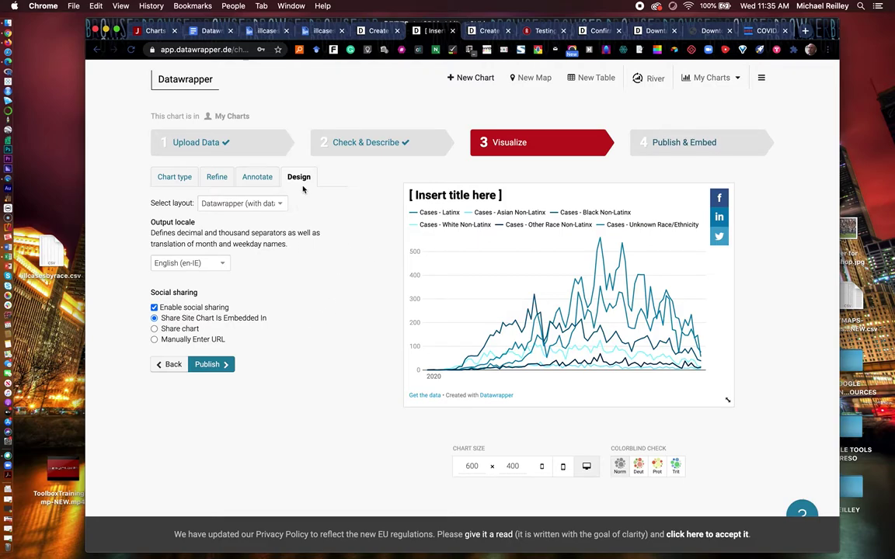
{"action": "left_click", "coordinate": [218, 178]}
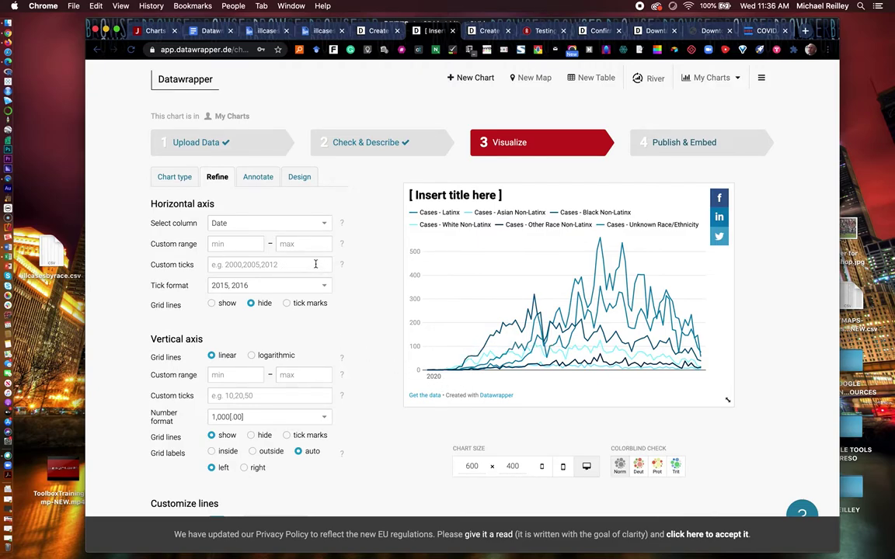
{"action": "left_click", "coordinate": [325, 224]}
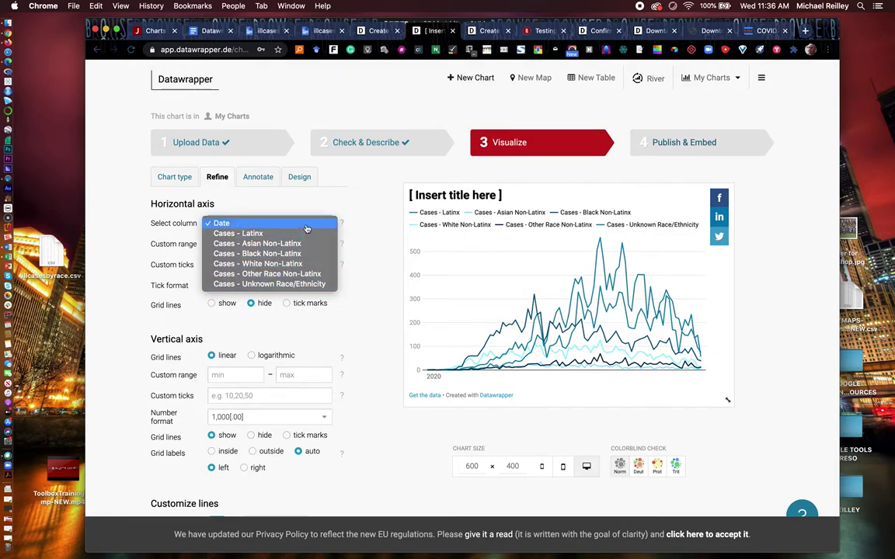
Step: Keep Date as the x-axis with 'April, 2, 3' tick labels, and keep numbers at 1,000[.00]
{"action": "left_click", "coordinate": [230, 224]}
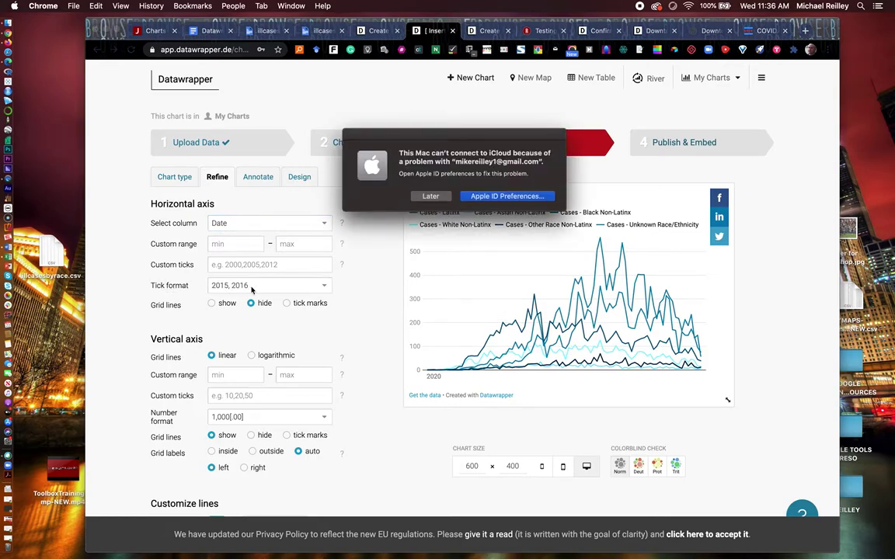
{"action": "left_click", "coordinate": [432, 197]}
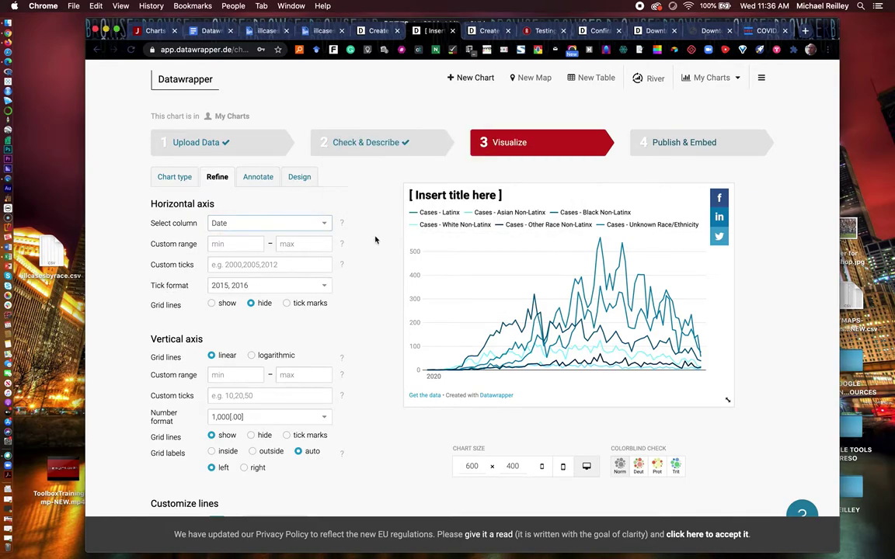
{"action": "left_click", "coordinate": [325, 287]}
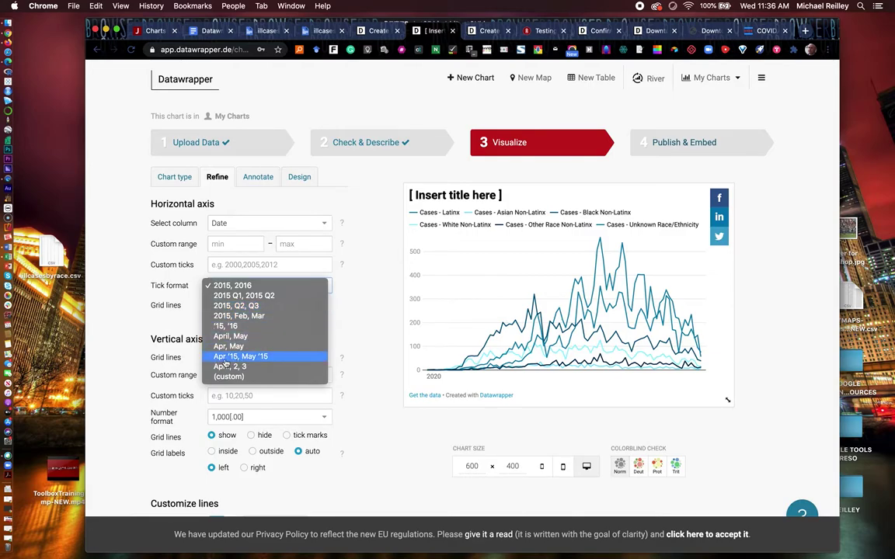
{"action": "left_click", "coordinate": [259, 356]}
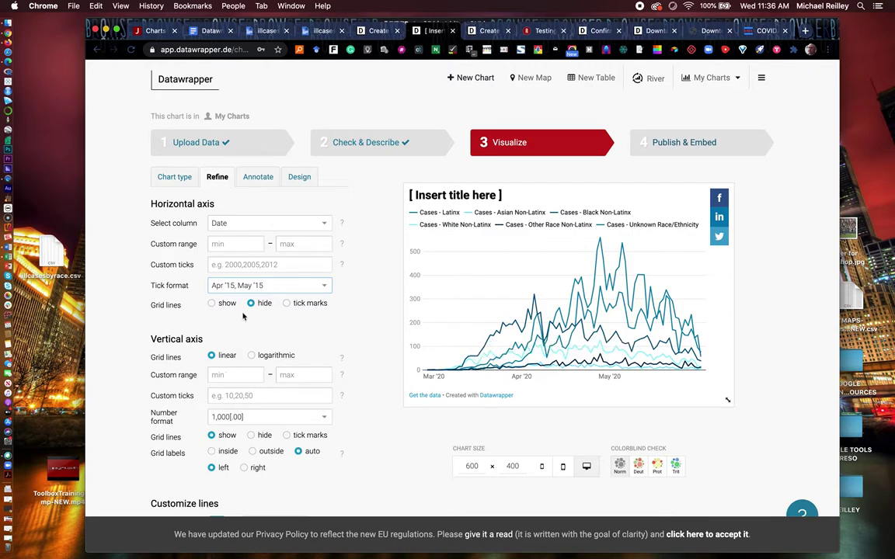
{"action": "left_click", "coordinate": [265, 285]}
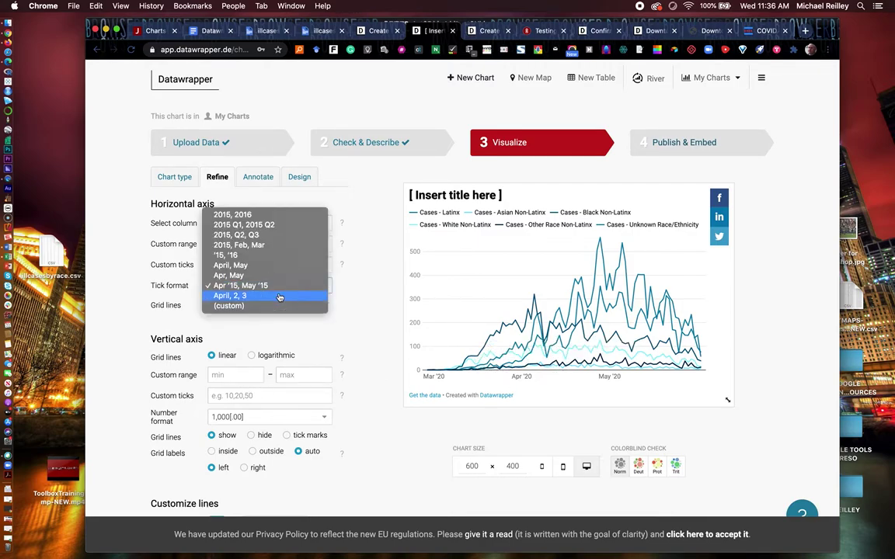
{"action": "left_click", "coordinate": [279, 296]}
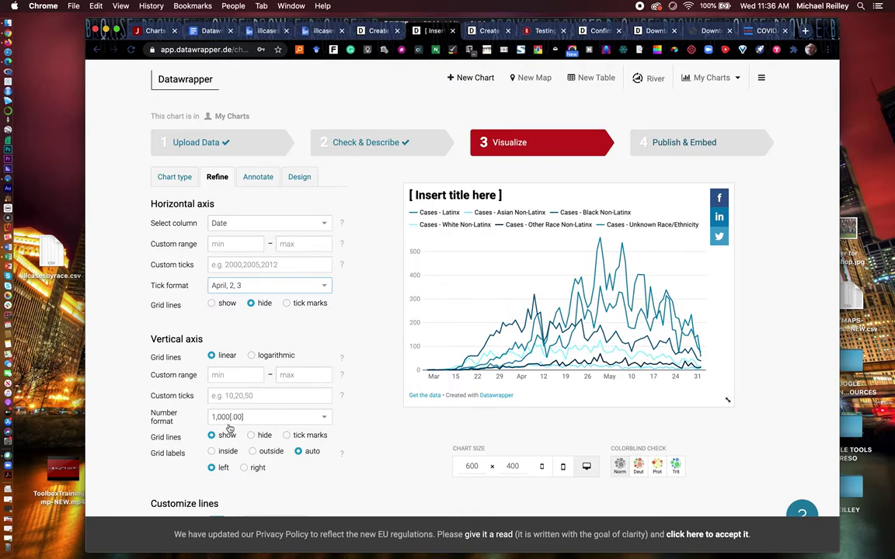
{"action": "left_click", "coordinate": [326, 420]}
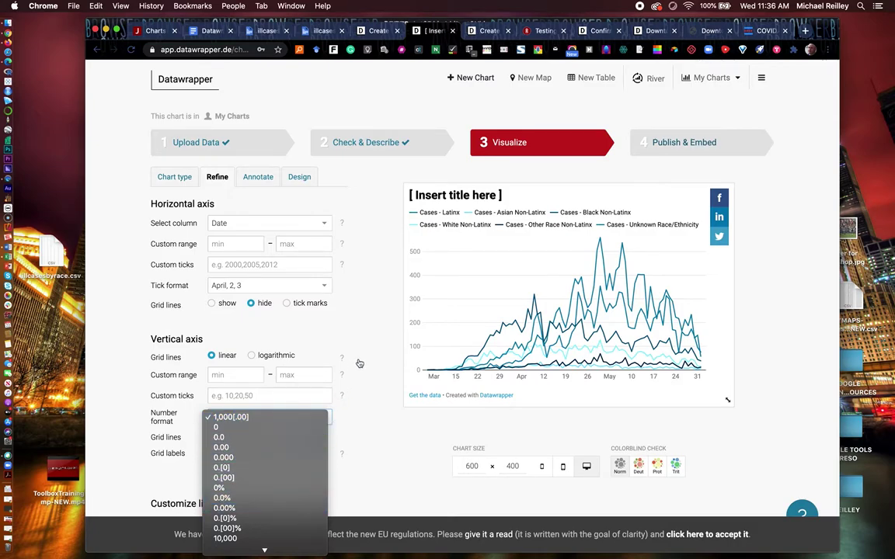
{"action": "left_click", "coordinate": [370, 338]}
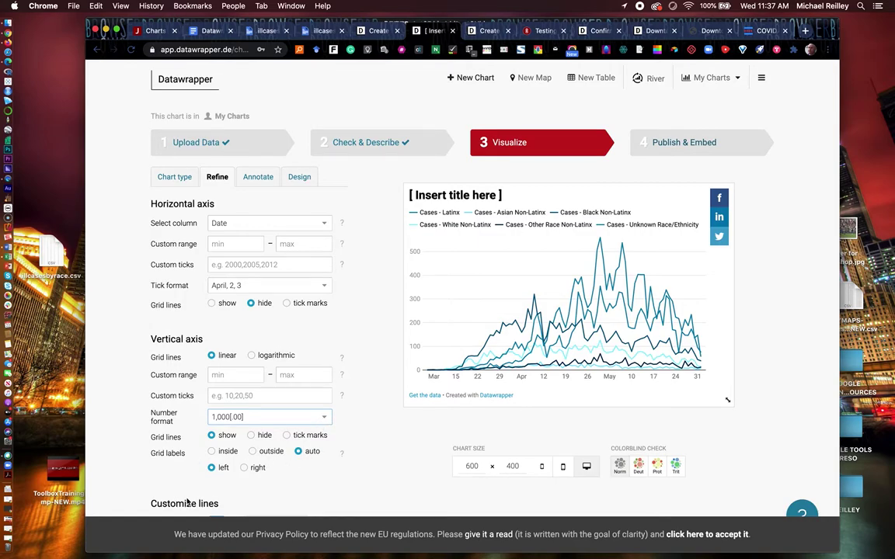
{"action": "scroll", "coordinate": [171, 459], "scroll_direction": "down", "scroll_amount": 2}
Step: Try red, then settle on teal #1d81a2 as the lines' base colour
{"action": "scroll", "coordinate": [186, 502], "scroll_direction": "down", "scroll_amount": 3}
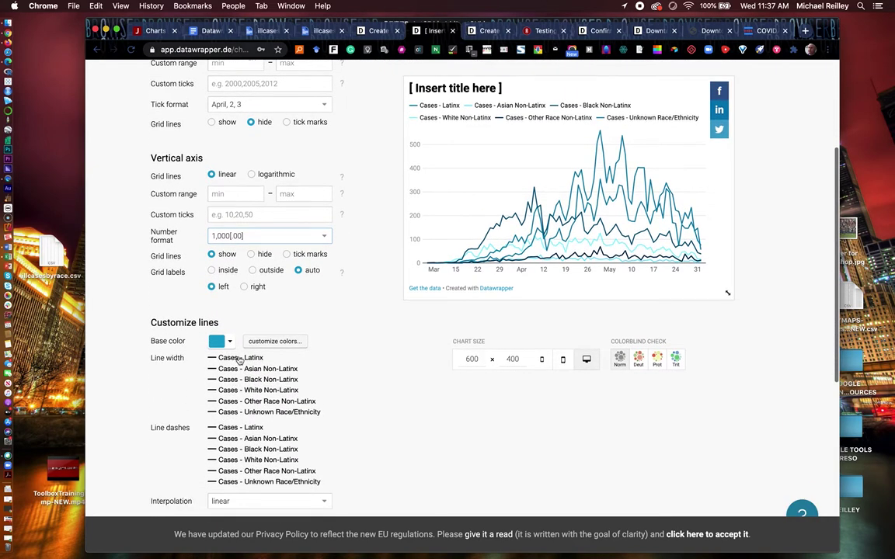
{"action": "left_click", "coordinate": [233, 343]}
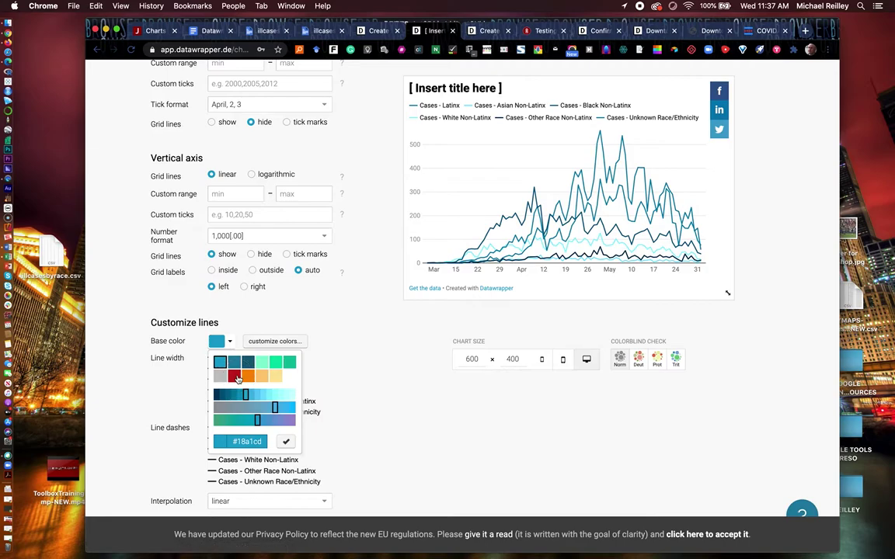
{"action": "left_click", "coordinate": [236, 378]}
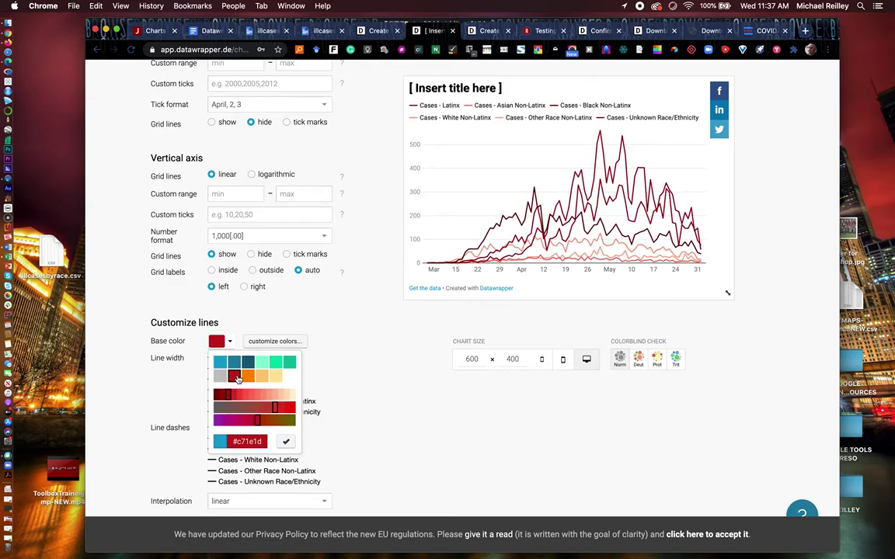
{"action": "left_click", "coordinate": [234, 362]}
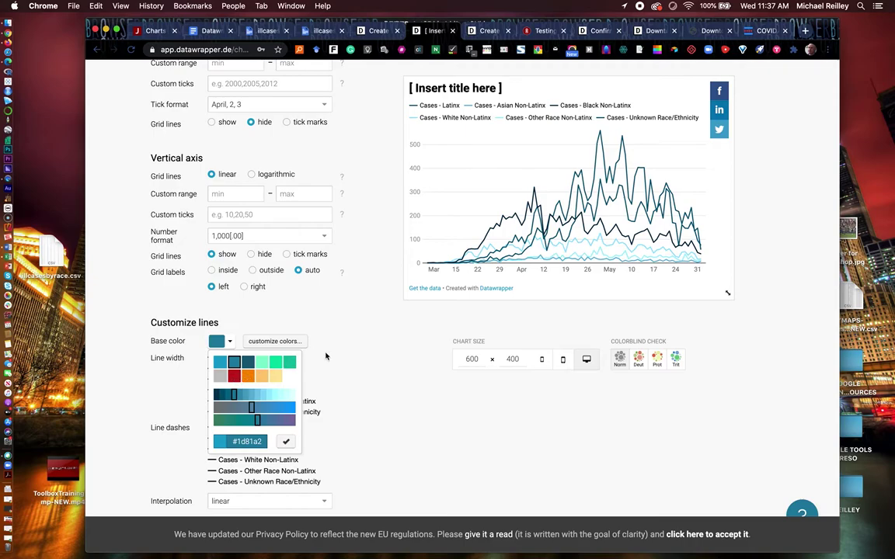
{"action": "left_click", "coordinate": [286, 441]}
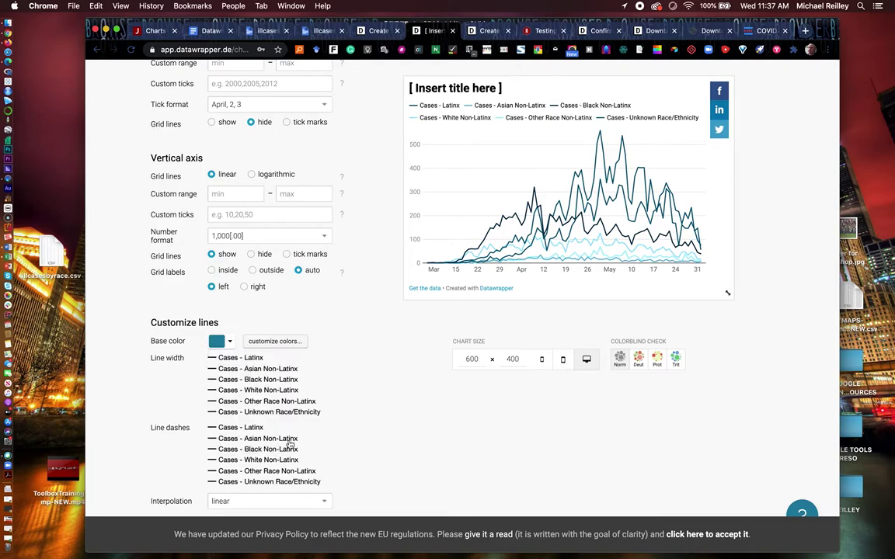
{"action": "scroll", "coordinate": [351, 370], "scroll_direction": "down", "scroll_amount": 2}
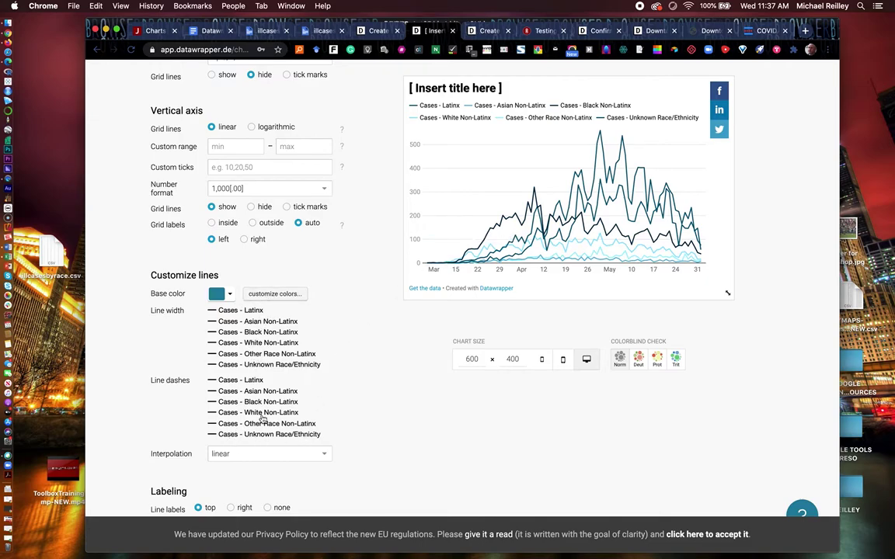
{"action": "scroll", "coordinate": [370, 429], "scroll_direction": "down", "scroll_amount": 1}
{"action": "scroll", "coordinate": [370, 429], "scroll_direction": "down", "scroll_amount": 5}
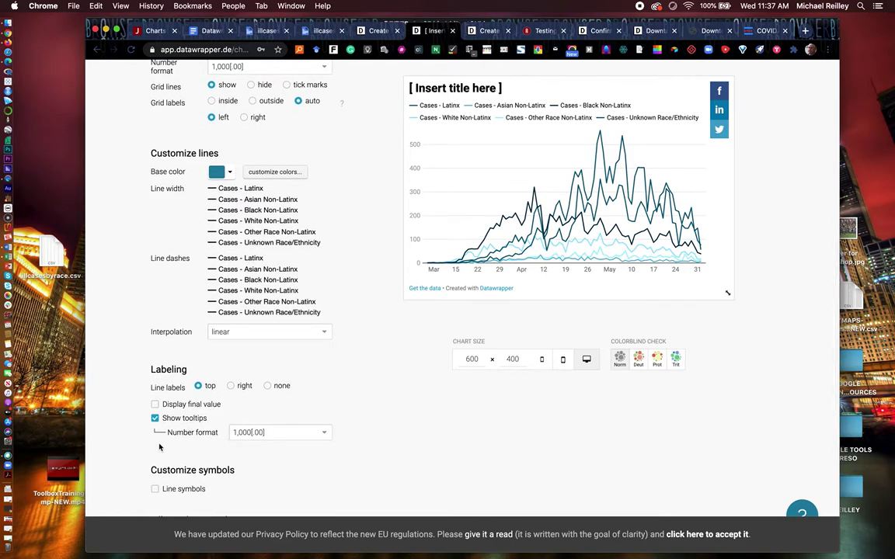
{"action": "scroll", "coordinate": [297, 491], "scroll_direction": "down", "scroll_amount": 5}
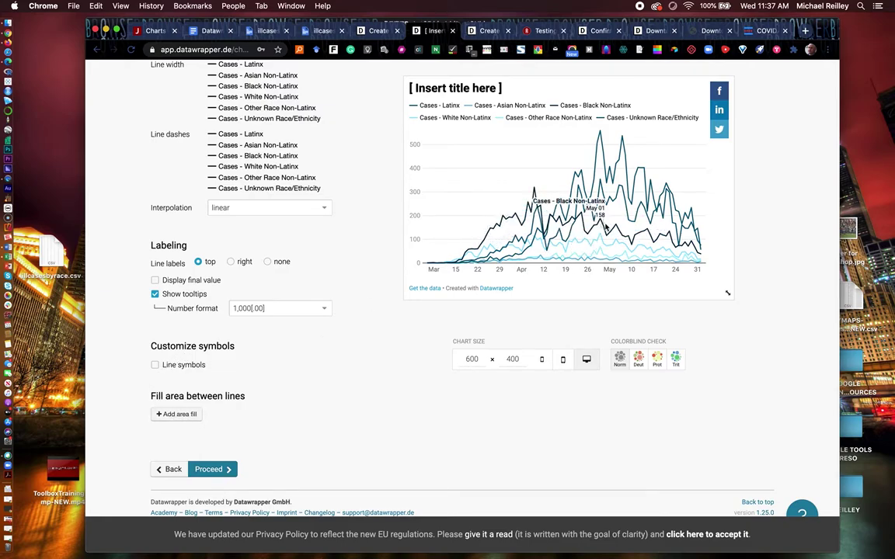
{"action": "scroll", "coordinate": [369, 286], "scroll_direction": "up", "scroll_amount": 8}
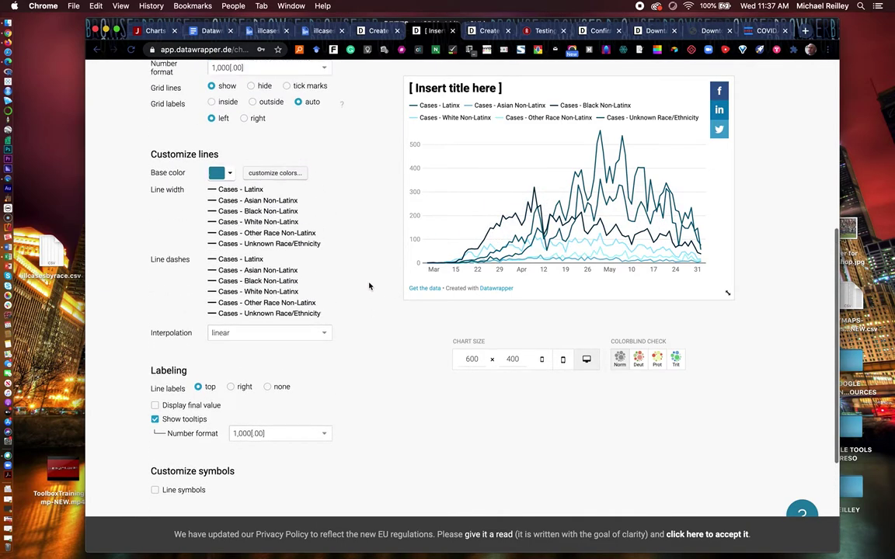
{"action": "scroll", "coordinate": [368, 285], "scroll_direction": "up", "scroll_amount": 9}
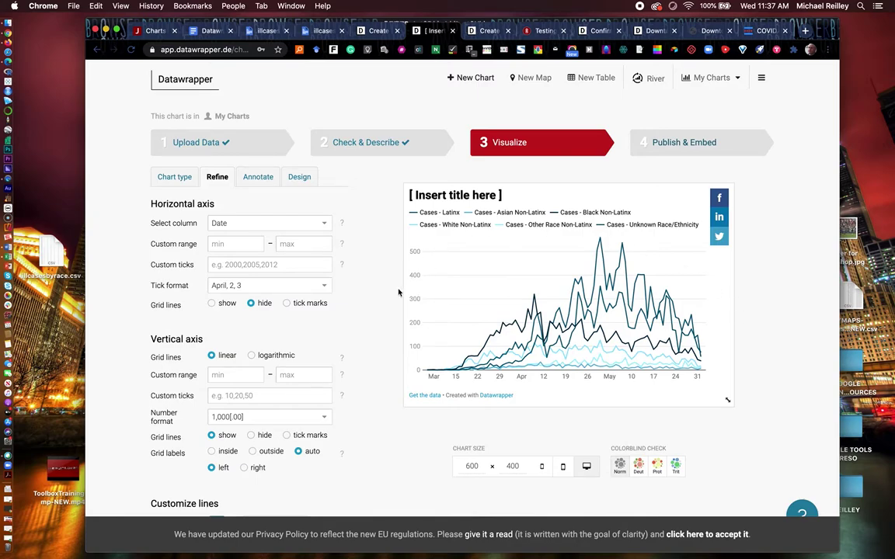
Step: Title the chart 'Chicago COVID-19 Positive Cases by Ethnicity'
{"action": "left_click", "coordinate": [251, 180]}
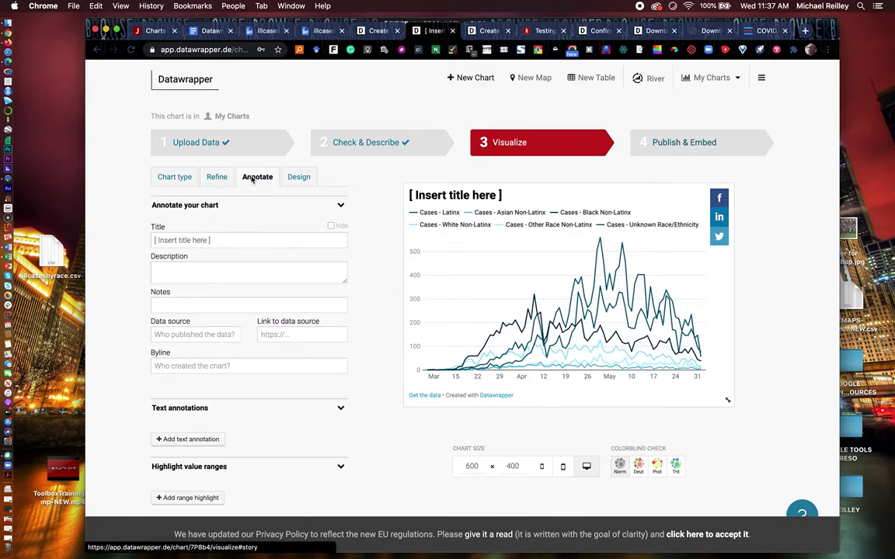
{"action": "triple_click", "coordinate": [210, 240]}
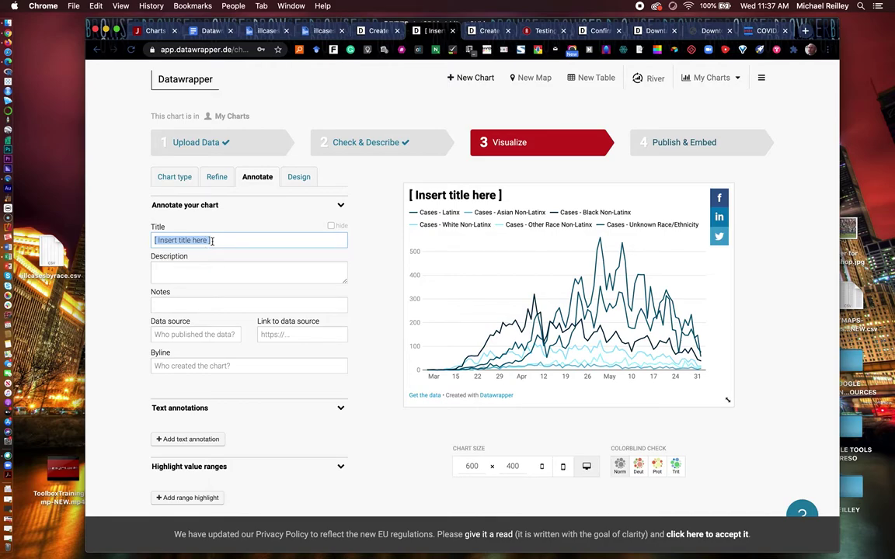
{"action": "type", "text": "Chicago CO"}
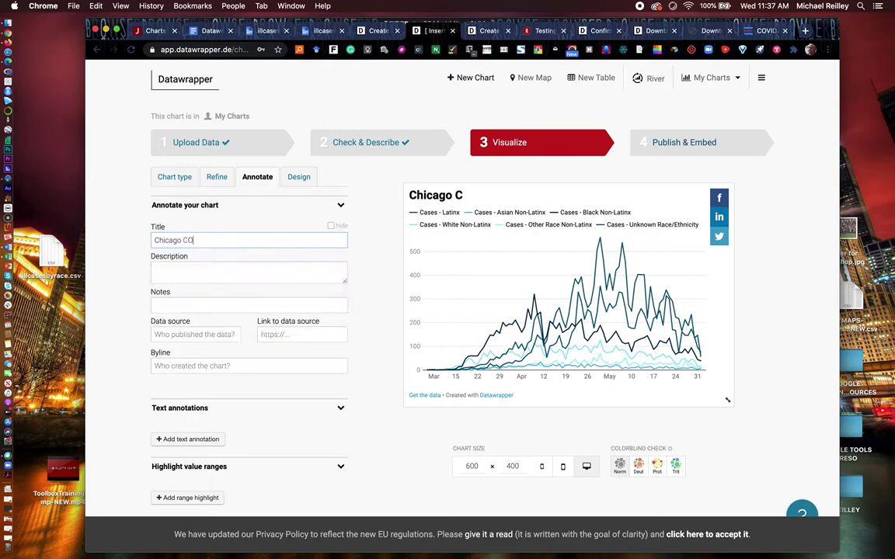
{"action": "type", "text": "VID-19 C"}
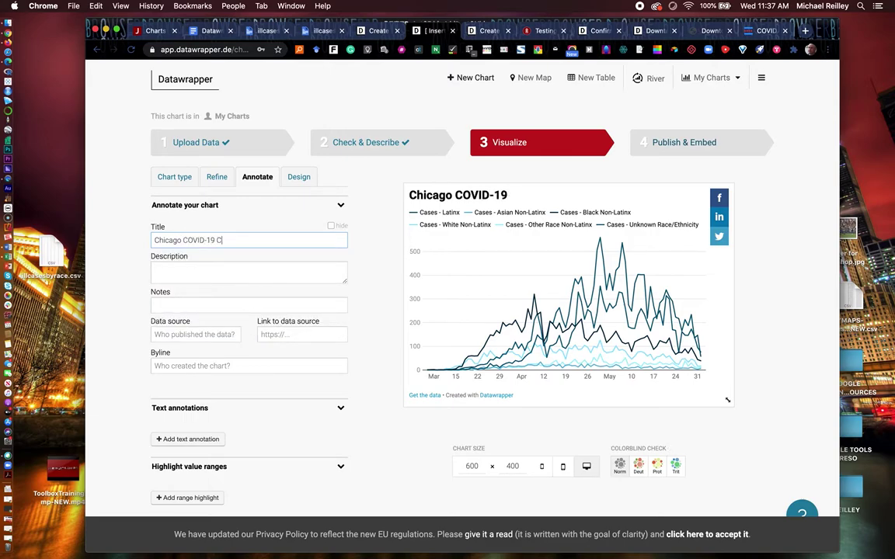
{"action": "type", "text": "as"}
{"action": "key", "text": "BackSpace"}
{"action": "key", "text": "BackSpace"}
{"action": "key", "text": "BackSpace"}
{"action": "type", "text": "Positive Cases"}
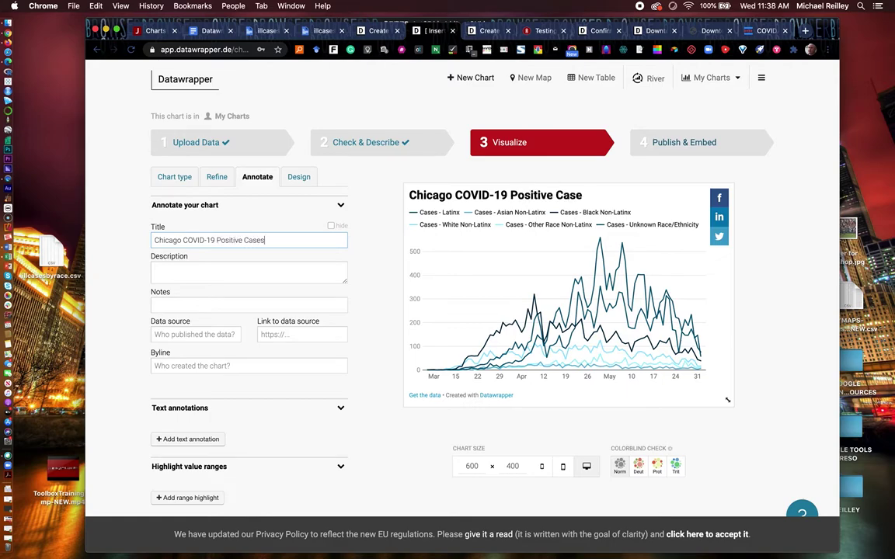
{"action": "type", "text": " by Ethnicity"}
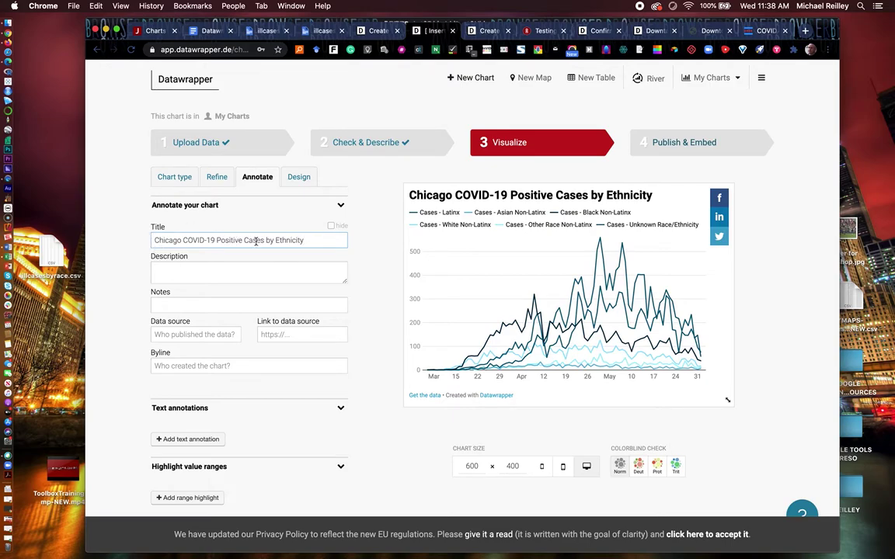
Step: Add a 'Tracks March 6 through…' description, leave notes empty, and credit Chicago Department of Public Health
{"action": "left_click", "coordinate": [174, 273]}
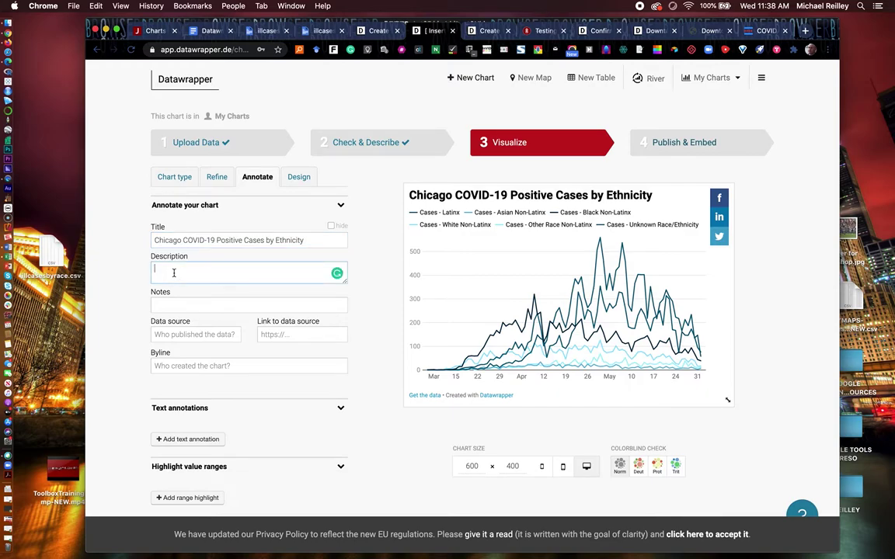
{"action": "type", "text": "Tracks"}
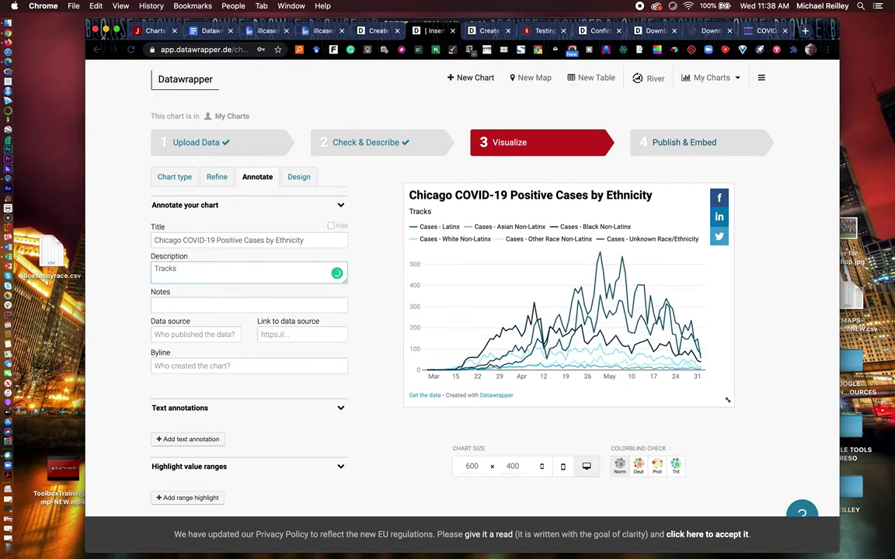
{"action": "type", "text": " March 6 through June 1."}
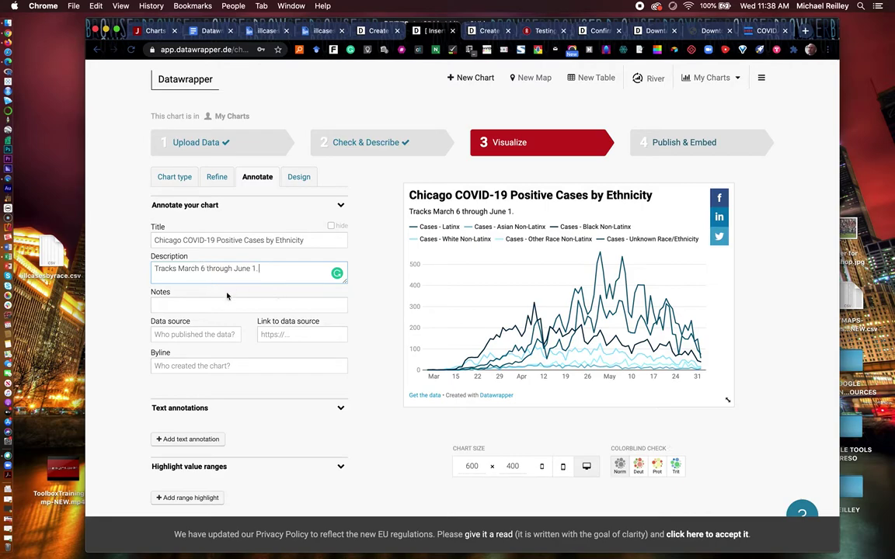
{"action": "left_click", "coordinate": [160, 306]}
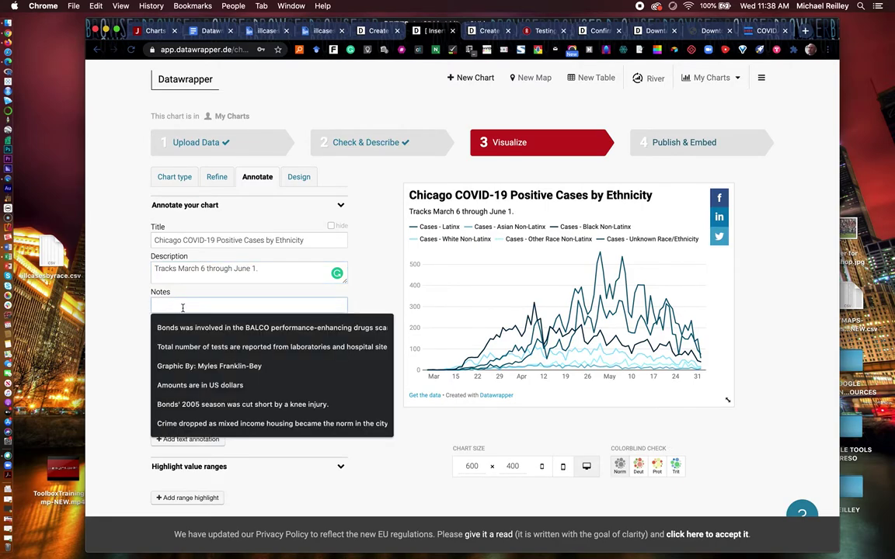
{"action": "left_click", "coordinate": [117, 300]}
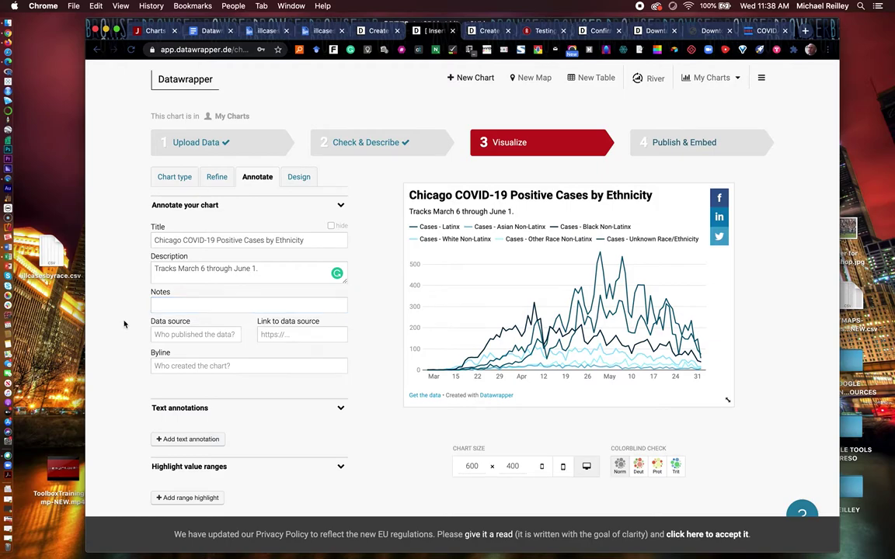
{"action": "left_click", "coordinate": [166, 334]}
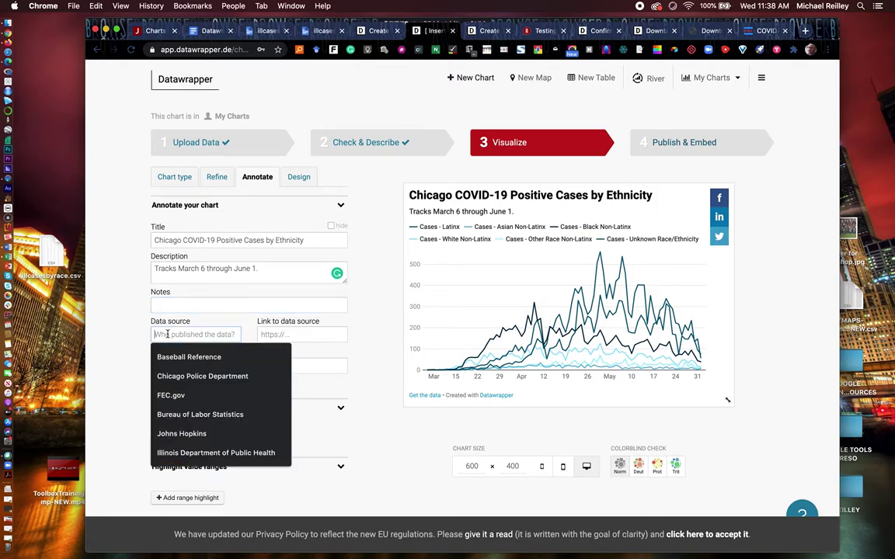
{"action": "type", "text": "Chicago De"}
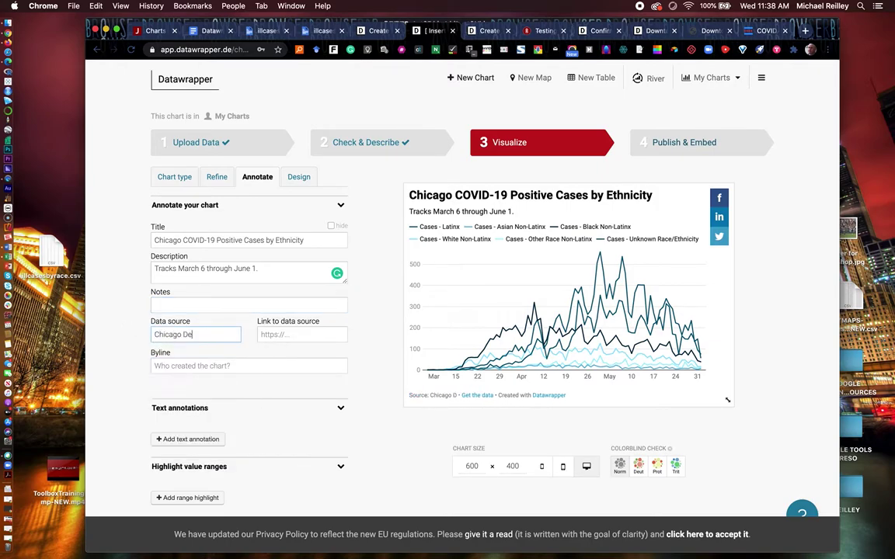
{"action": "type", "text": "partment"}
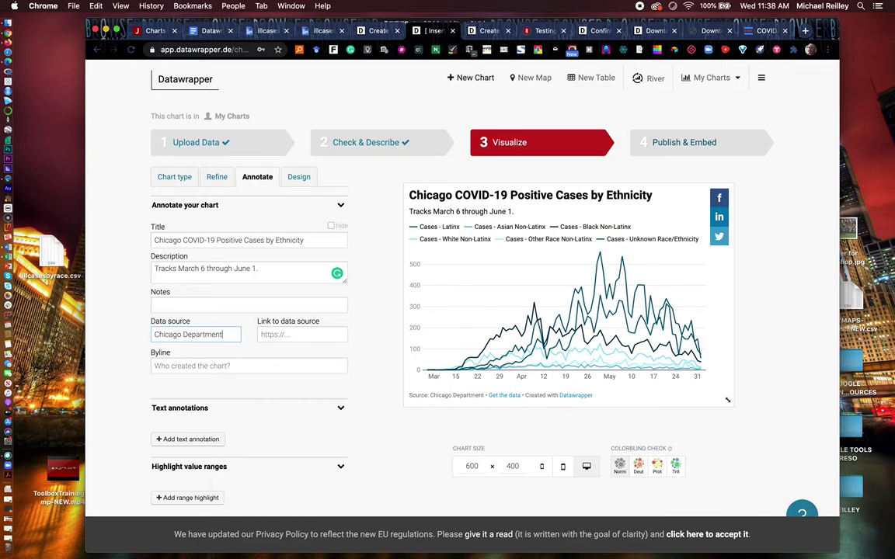
{"action": "type", "text": " of Publi"}
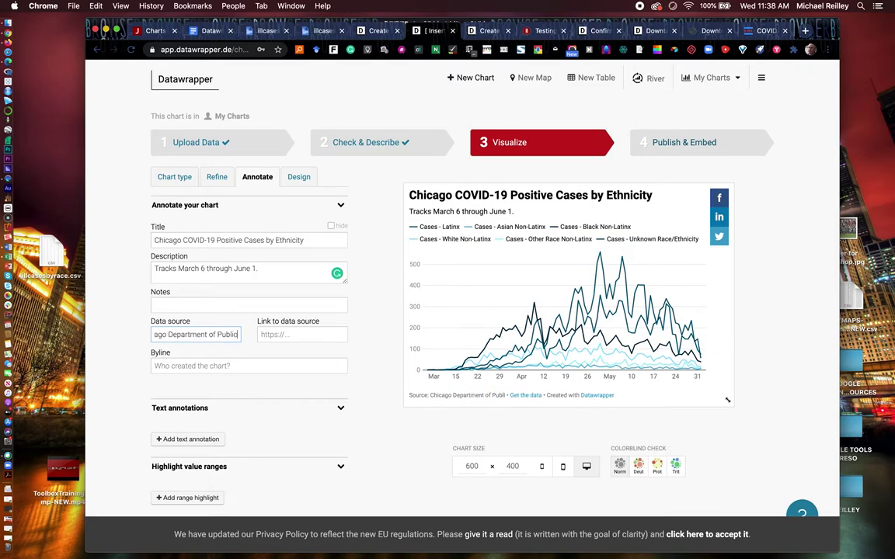
{"action": "type", "text": "c Health"}
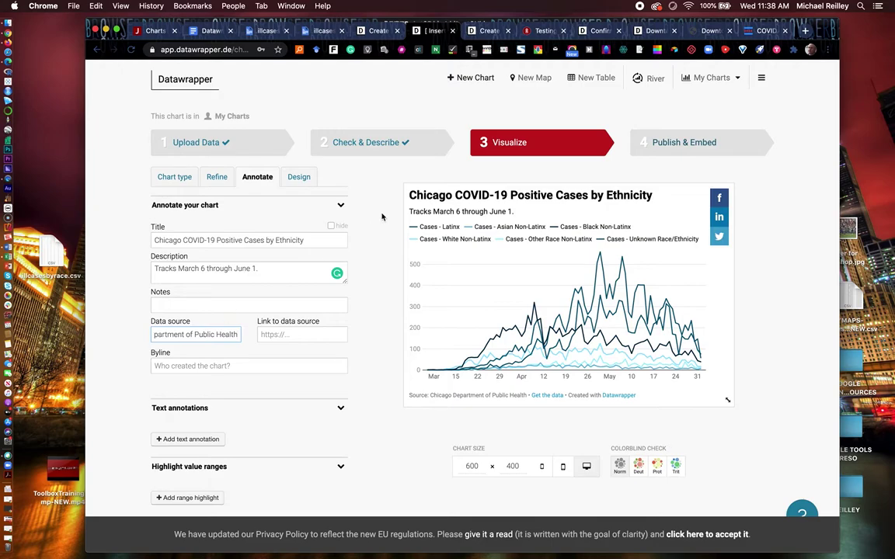
Step: Set the data source link to the Chicago Data Portal COVID-19 dataset page URL
{"action": "left_click", "coordinate": [765, 30]}
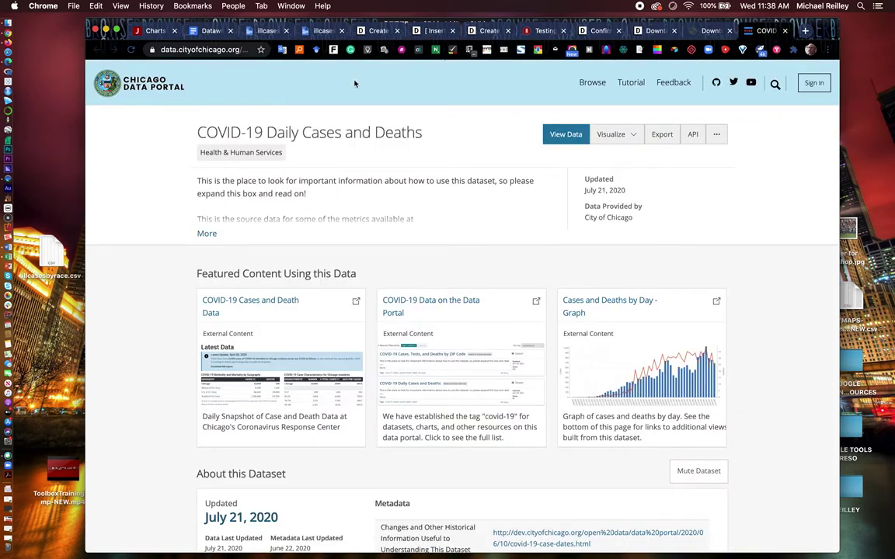
{"action": "left_click", "coordinate": [200, 50]}
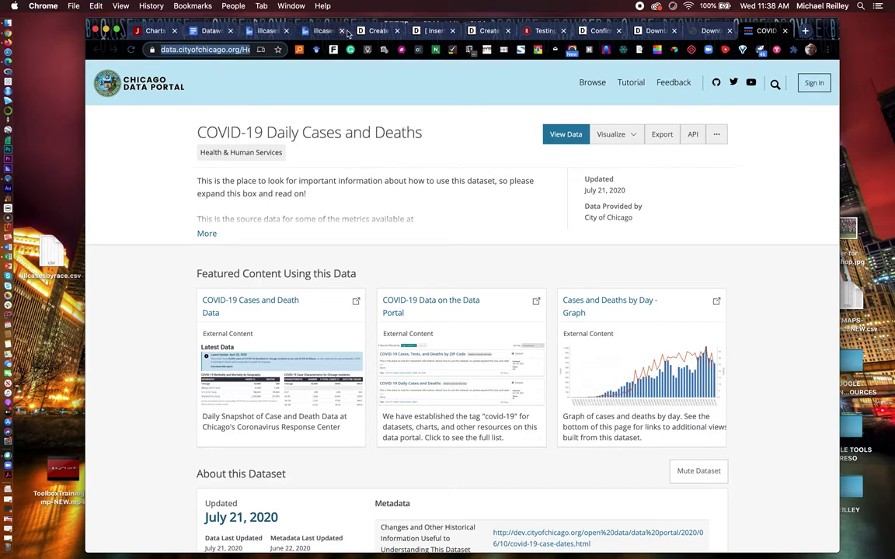
{"action": "left_click", "coordinate": [377, 32]}
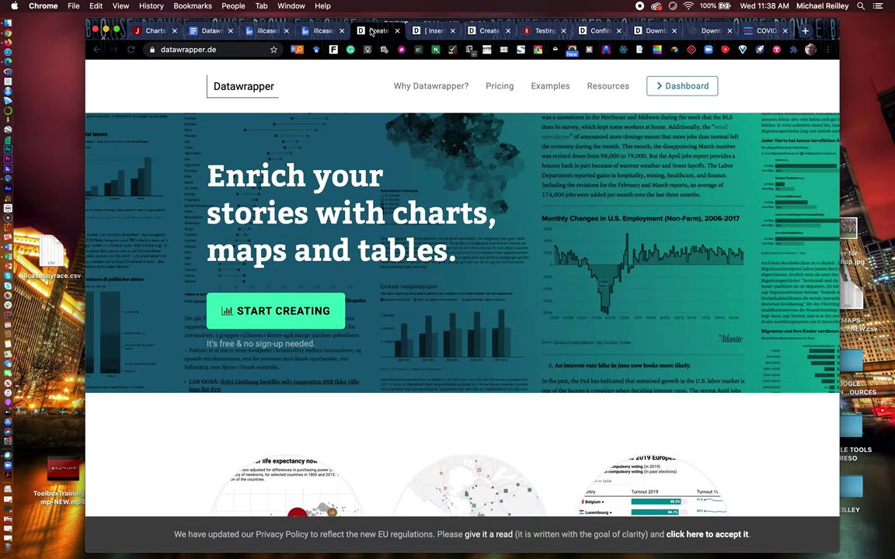
{"action": "left_click", "coordinate": [420, 31]}
{"action": "left_click", "coordinate": [278, 335]}
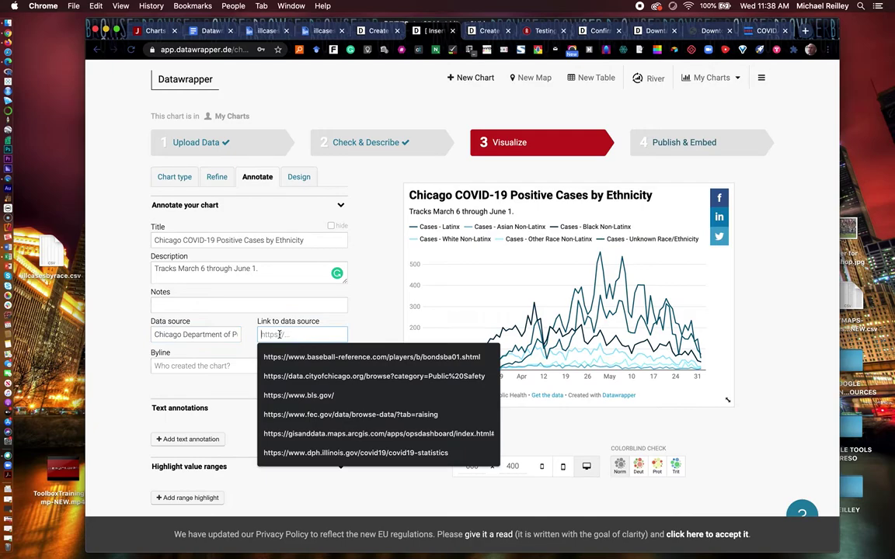
{"action": "key", "text": "super+v"}
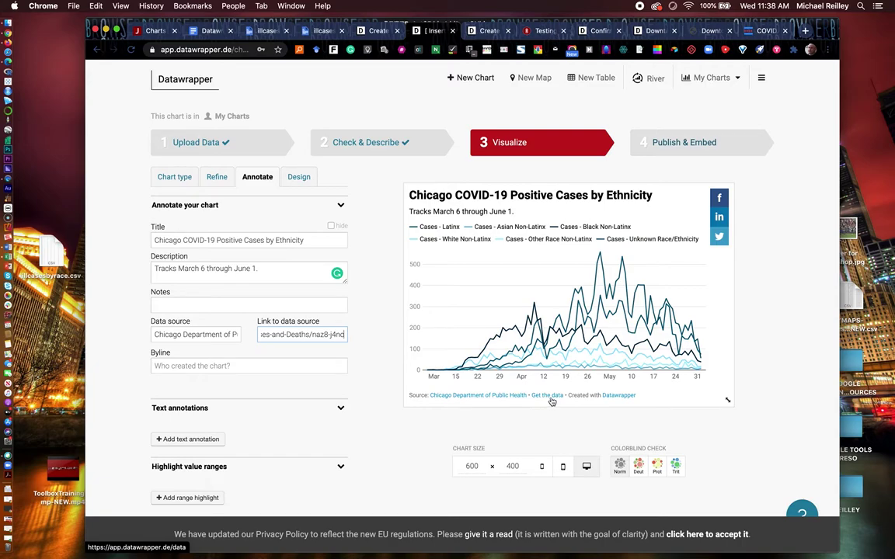
{"action": "left_click", "coordinate": [164, 363]}
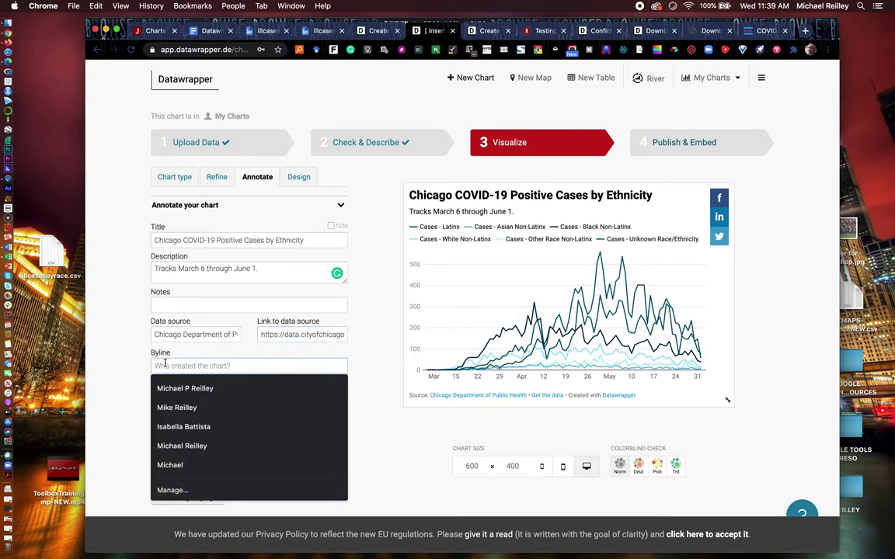
Step: Enter the author's full name as the chart byline, then go to the Design settings
{"action": "type", "text": "Mike REille"}
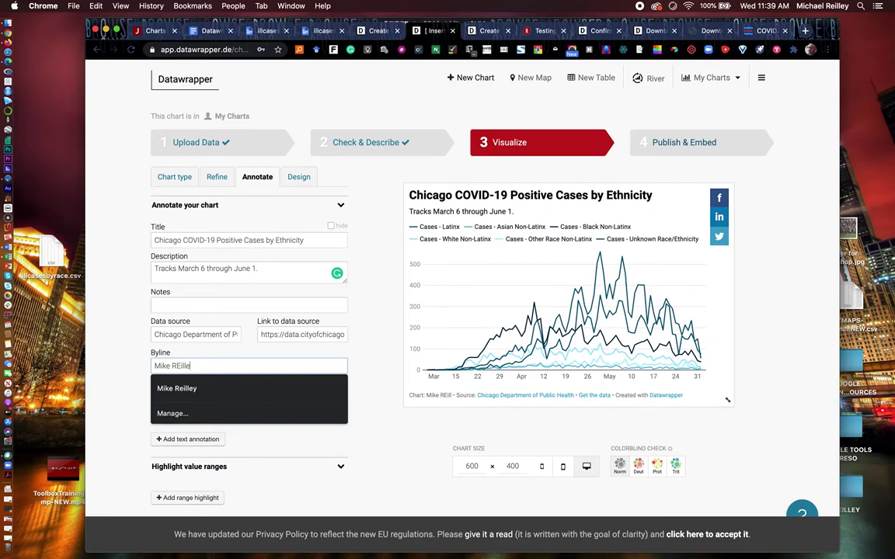
{"action": "key", "text": "BackSpace"}
{"action": "key", "text": "BackSpace"}
{"action": "type", "text": "eilley"}
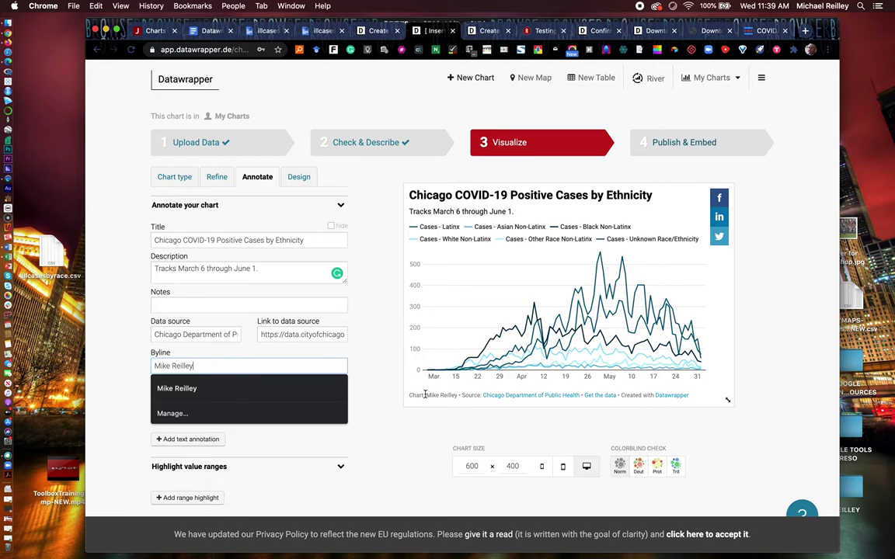
{"action": "left_click", "coordinate": [374, 364]}
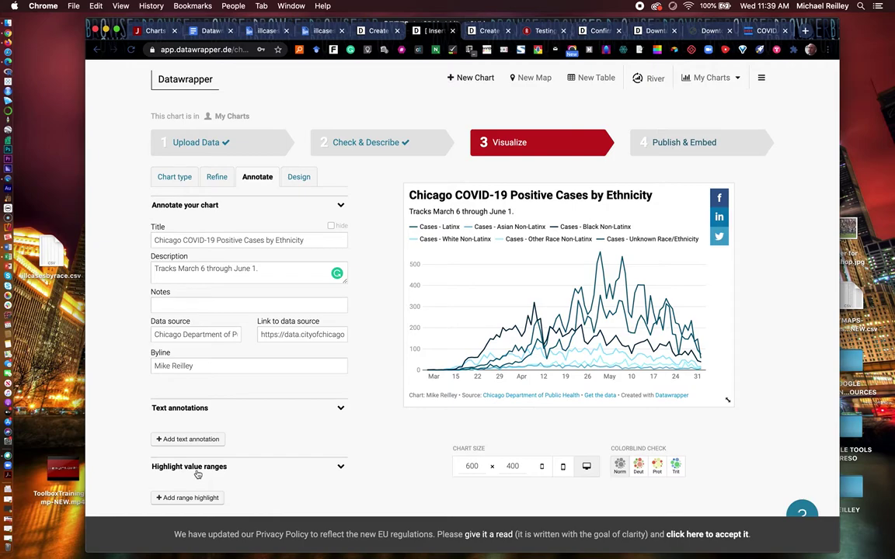
{"action": "scroll", "coordinate": [381, 464], "scroll_direction": "down", "scroll_amount": 3}
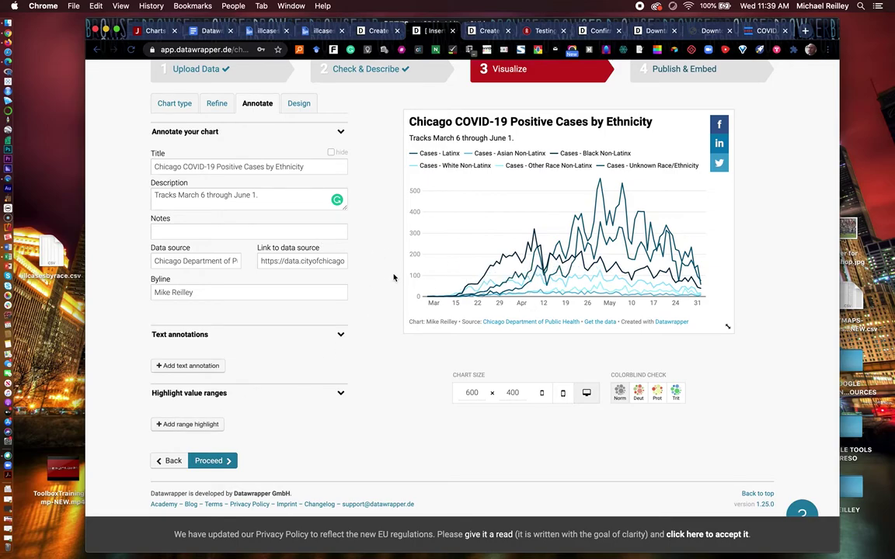
{"action": "scroll", "coordinate": [393, 277], "scroll_direction": "up", "scroll_amount": 2}
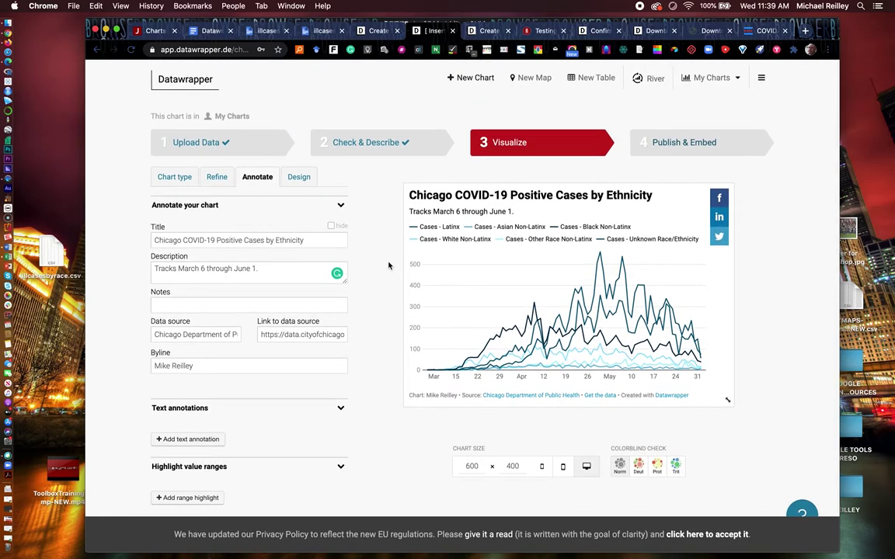
{"action": "left_click", "coordinate": [296, 178]}
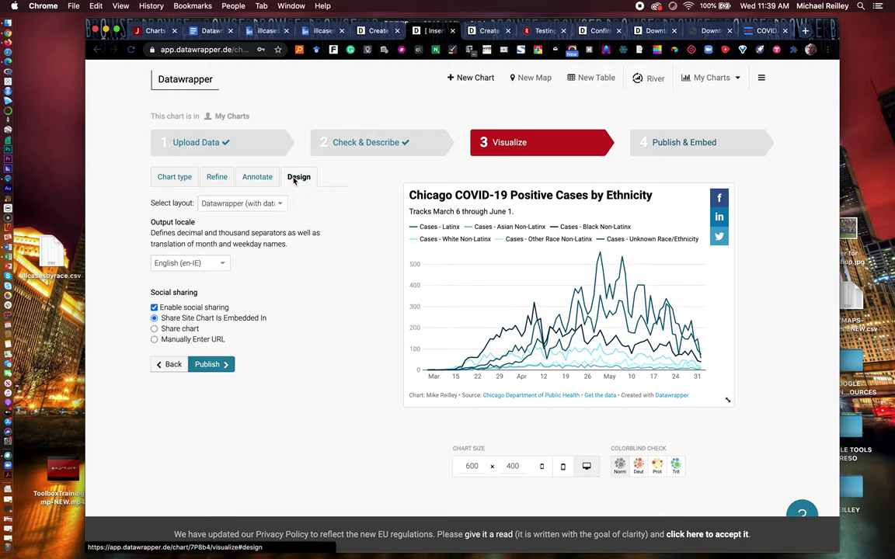
{"action": "left_click", "coordinate": [280, 204]}
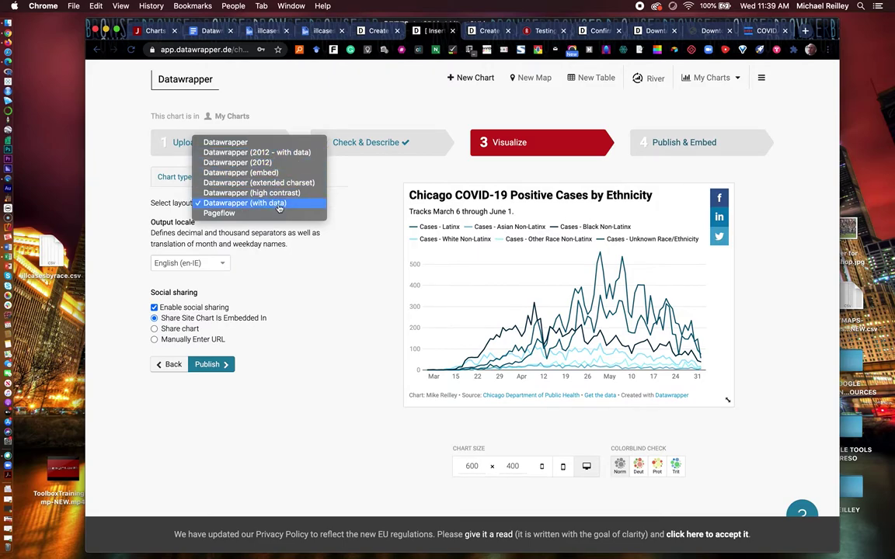
{"action": "left_click", "coordinate": [276, 214]}
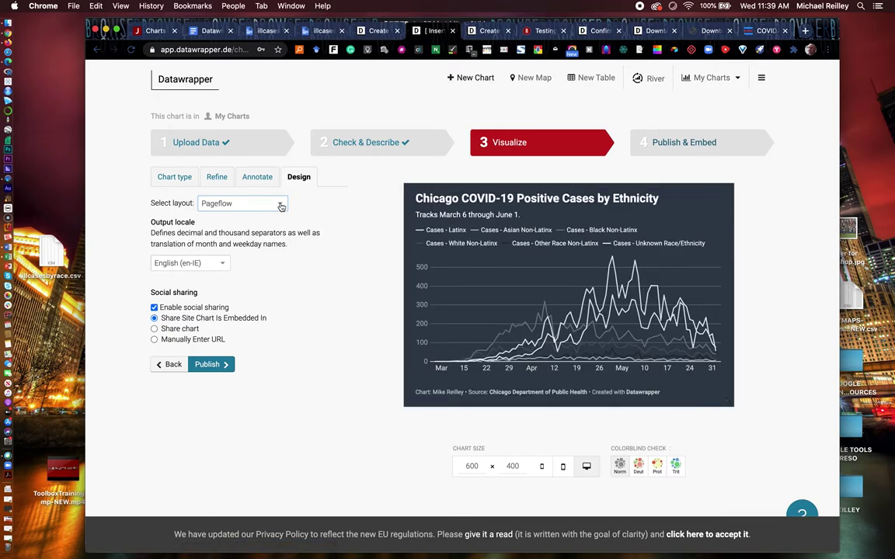
{"action": "left_click", "coordinate": [281, 205]}
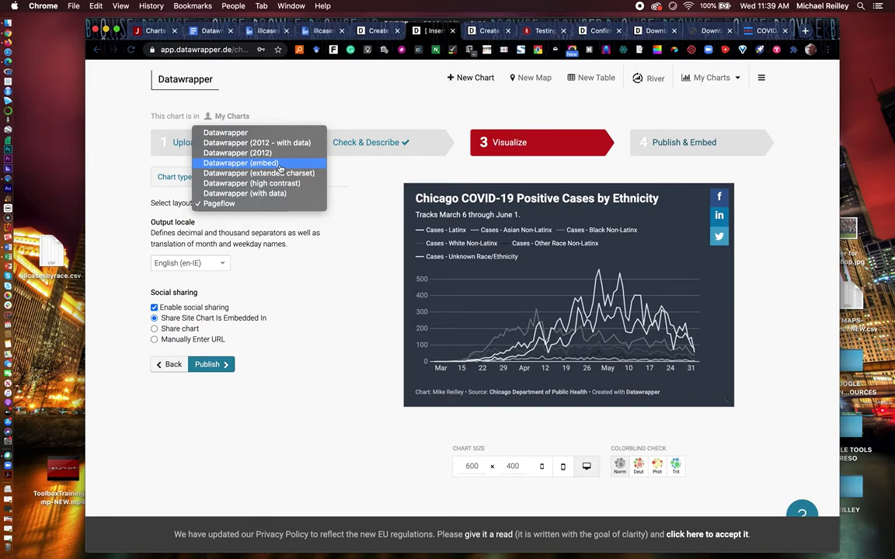
{"action": "left_click", "coordinate": [280, 169]}
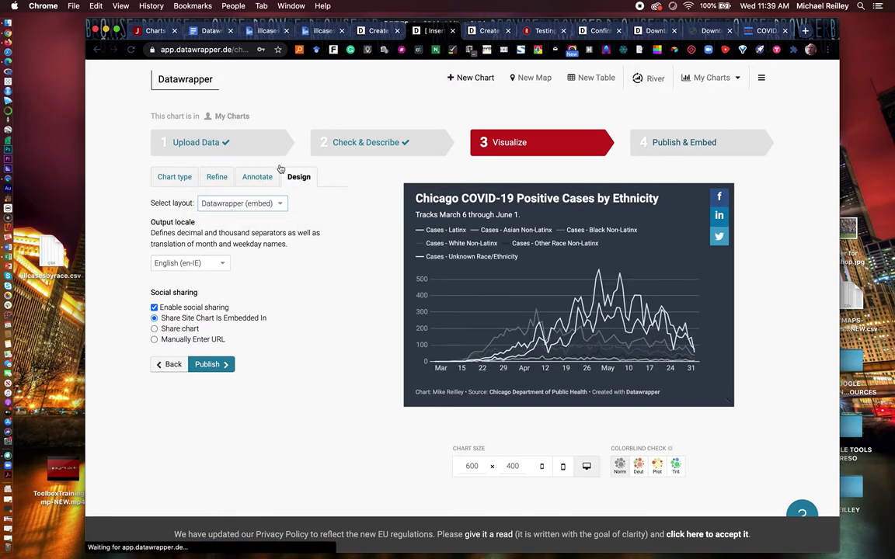
{"action": "left_click", "coordinate": [281, 205]}
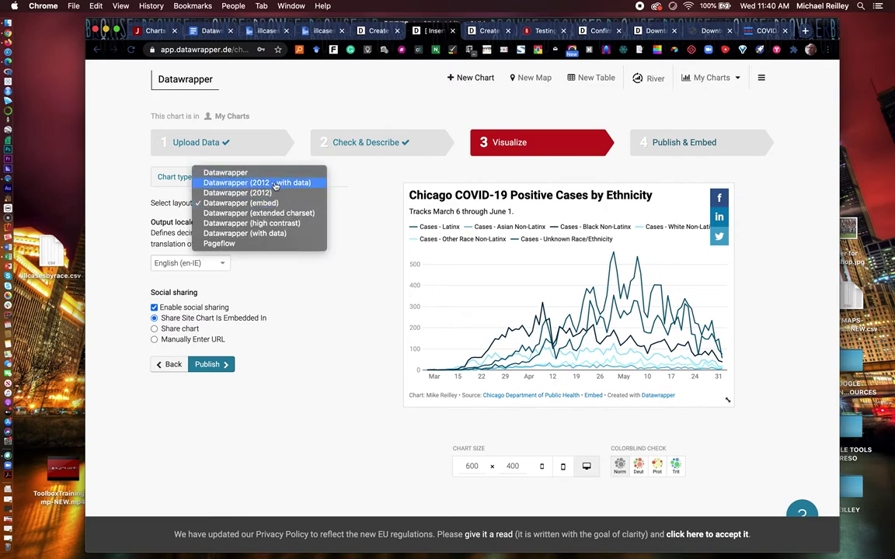
{"action": "left_click", "coordinate": [275, 183]}
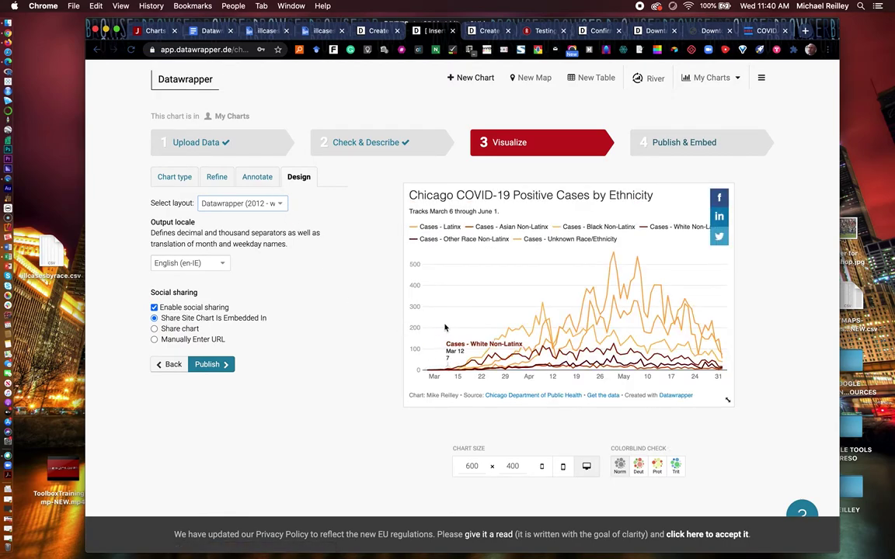
{"action": "left_click", "coordinate": [278, 204]}
{"action": "left_click", "coordinate": [278, 224]}
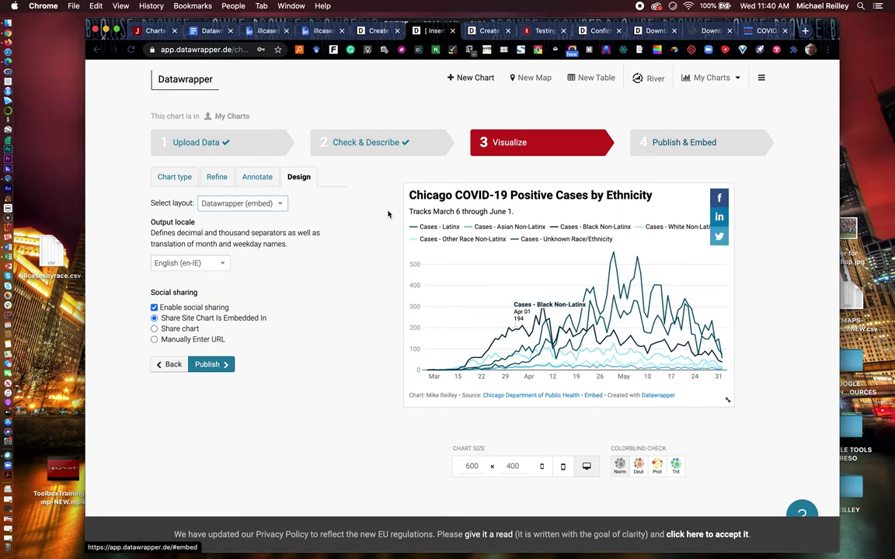
{"action": "left_click", "coordinate": [280, 204]}
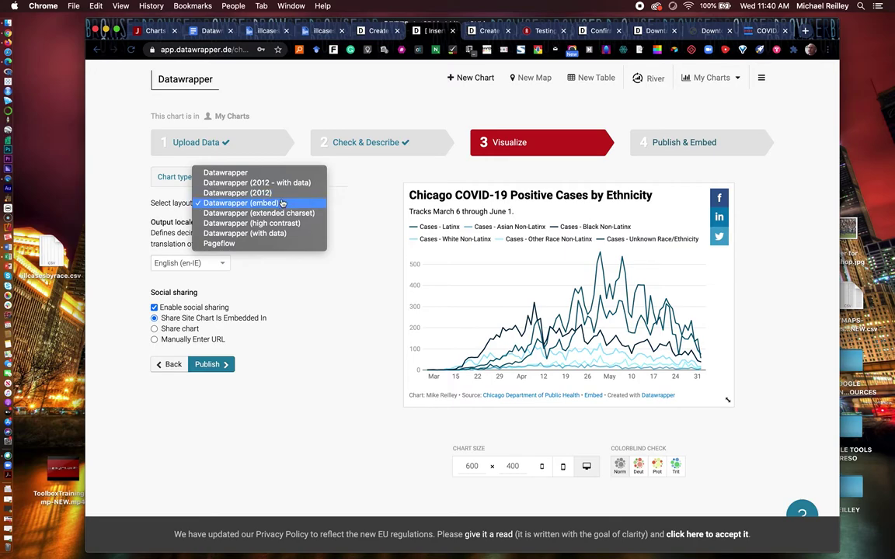
{"action": "left_click", "coordinate": [253, 233]}
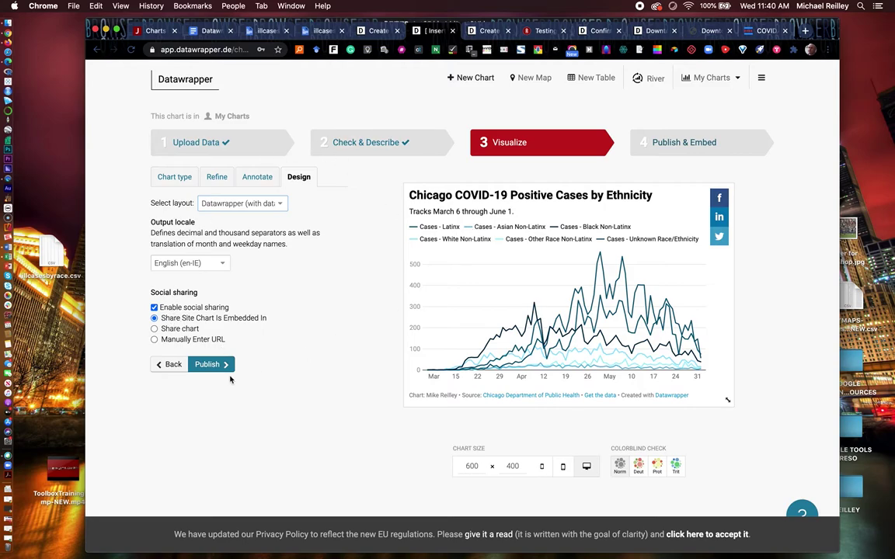
{"action": "left_click", "coordinate": [208, 365]}
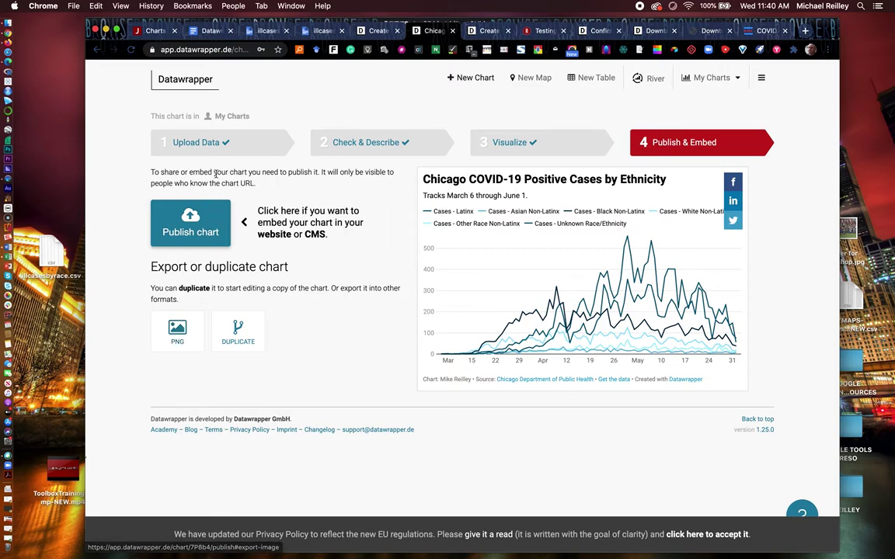
Step: Publish the chart, copy its responsive embed code, and open the published share link
{"action": "left_click", "coordinate": [191, 223]}
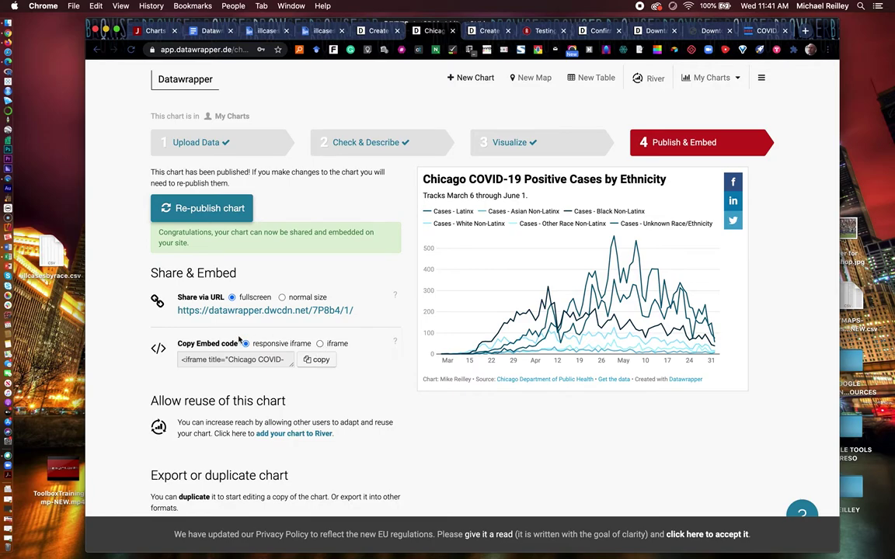
{"action": "left_click", "coordinate": [318, 361]}
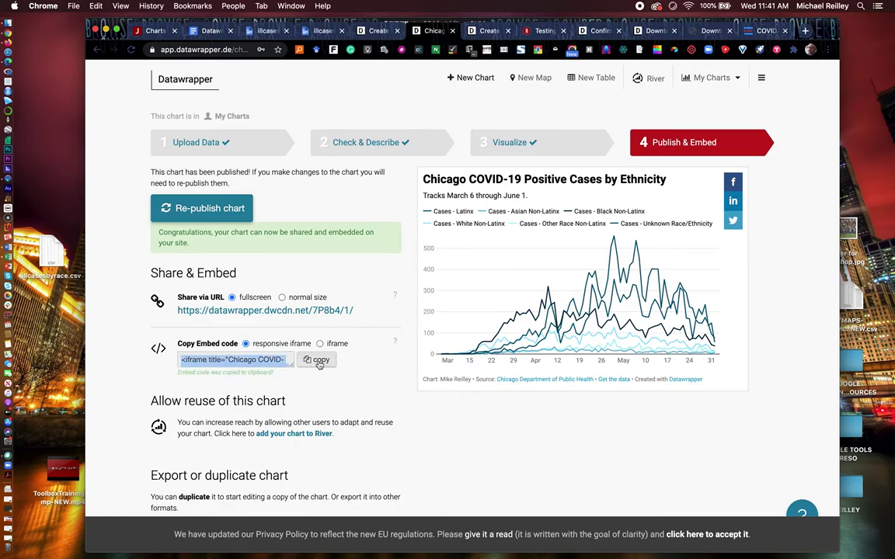
{"action": "left_click", "coordinate": [245, 311]}
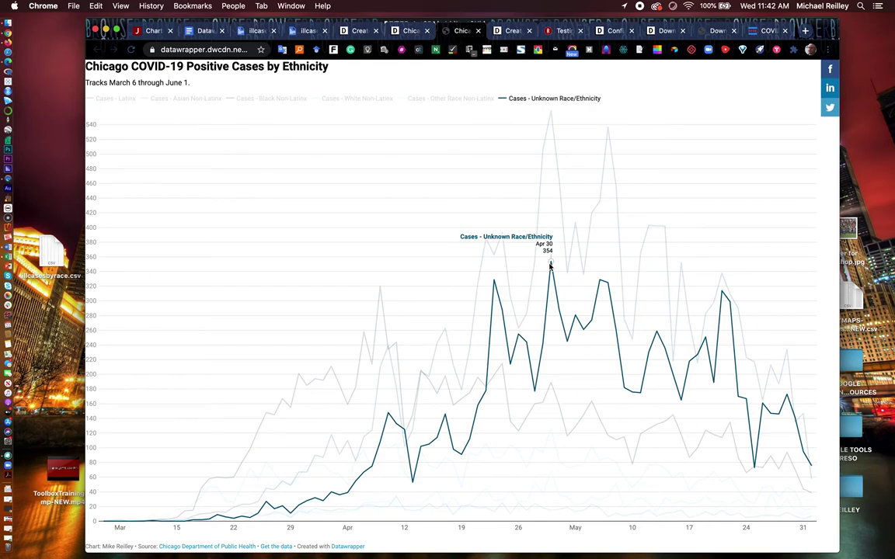
Step: Go via the notes document to Journalist's Toolbox and open its Training Videos YouTube channel
{"action": "left_click", "coordinate": [200, 31]}
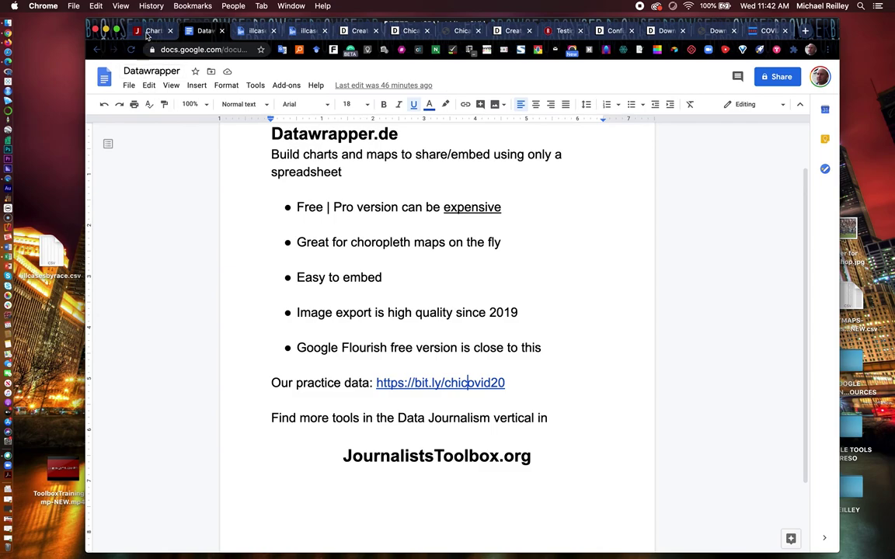
{"action": "left_click", "coordinate": [133, 32]}
{"action": "left_click", "coordinate": [236, 108]}
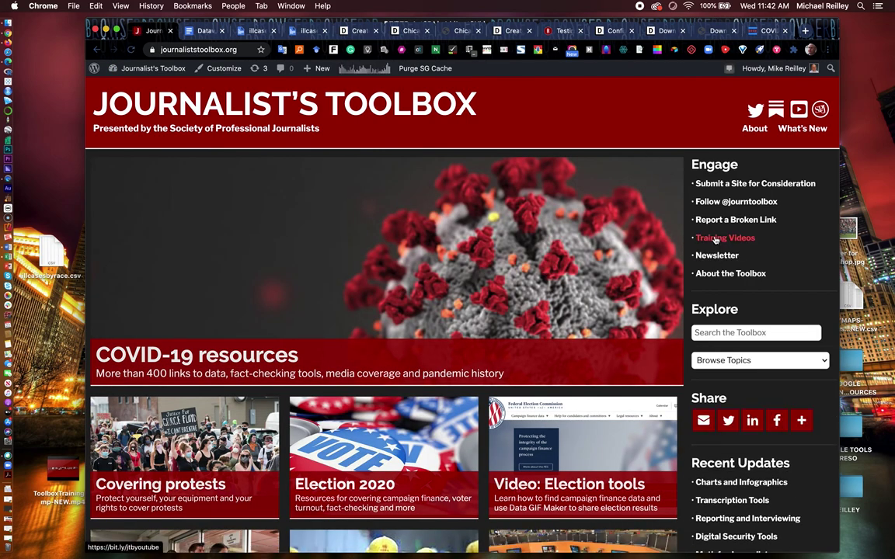
{"action": "left_click", "coordinate": [716, 240]}
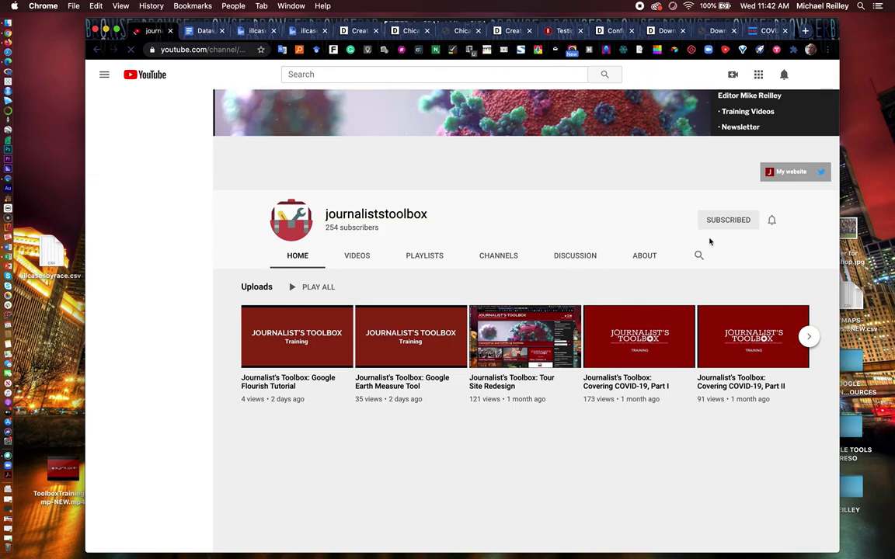
Step: Browse the journaliststoolbox channel's Videos tab listing all training uploads
{"action": "left_click", "coordinate": [357, 257]}
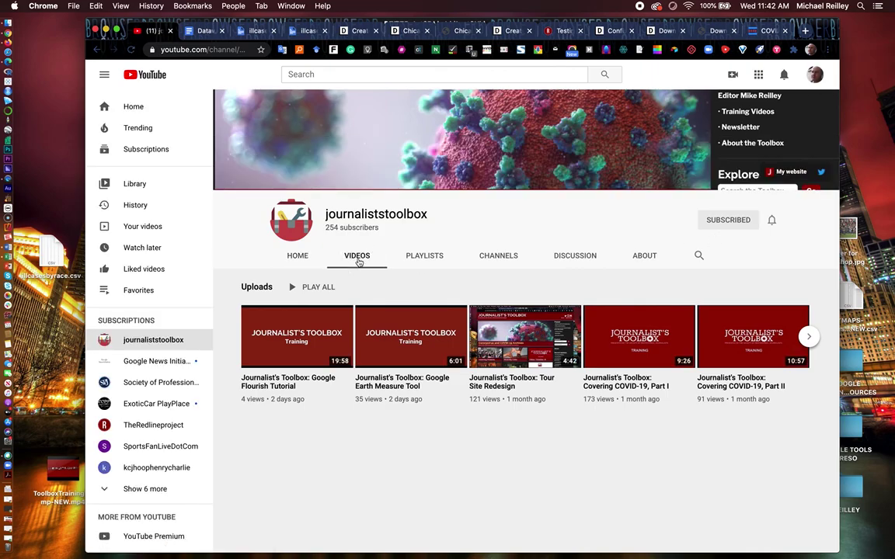
{"action": "scroll", "coordinate": [485, 455], "scroll_direction": "down", "scroll_amount": 5}
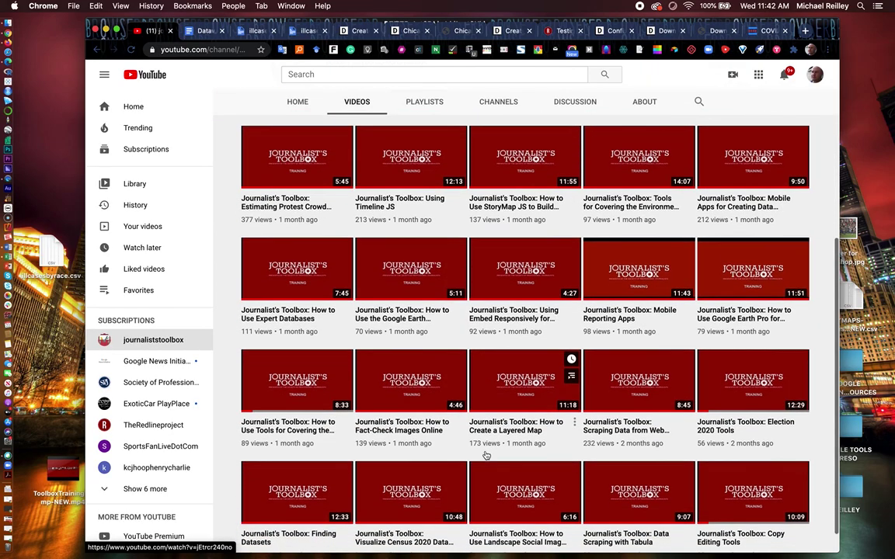
{"action": "scroll", "coordinate": [486, 455], "scroll_direction": "up", "scroll_amount": 5}
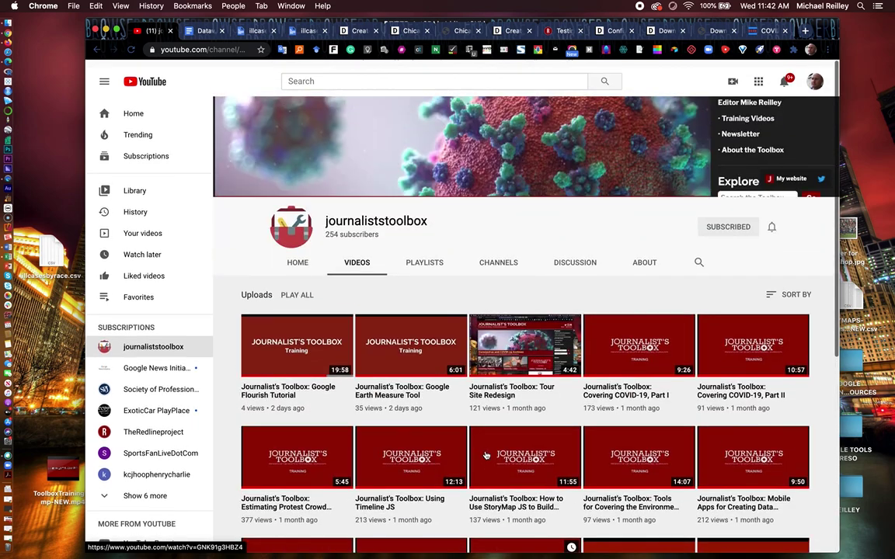